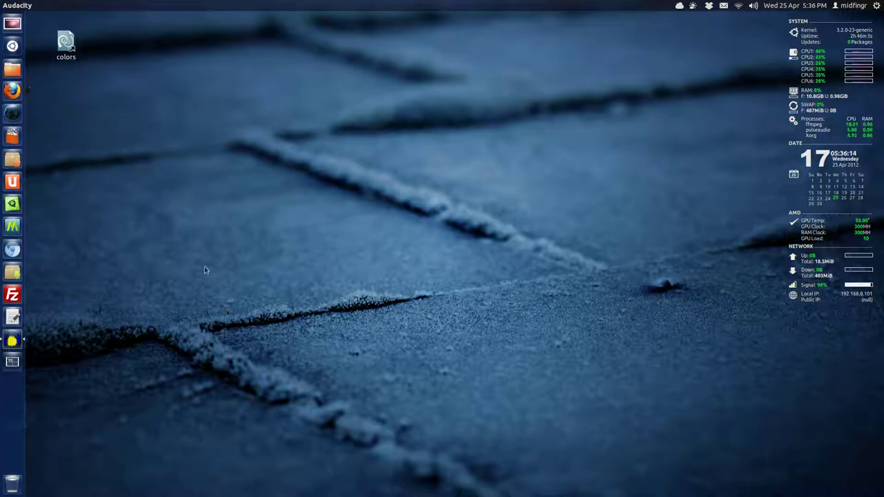
Step: Open the home folder to view the current look of its window and icons, and close it
{"action": "right_click", "coordinate": [12, 67]}
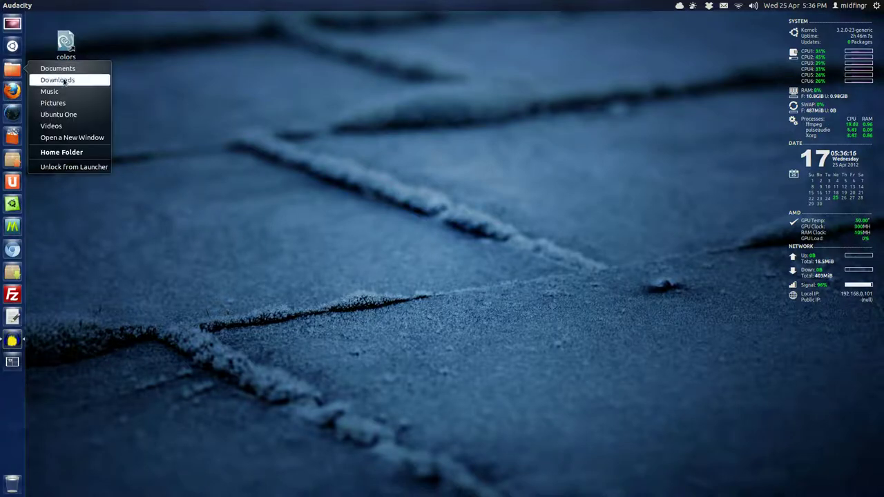
{"action": "left_click", "coordinate": [66, 152]}
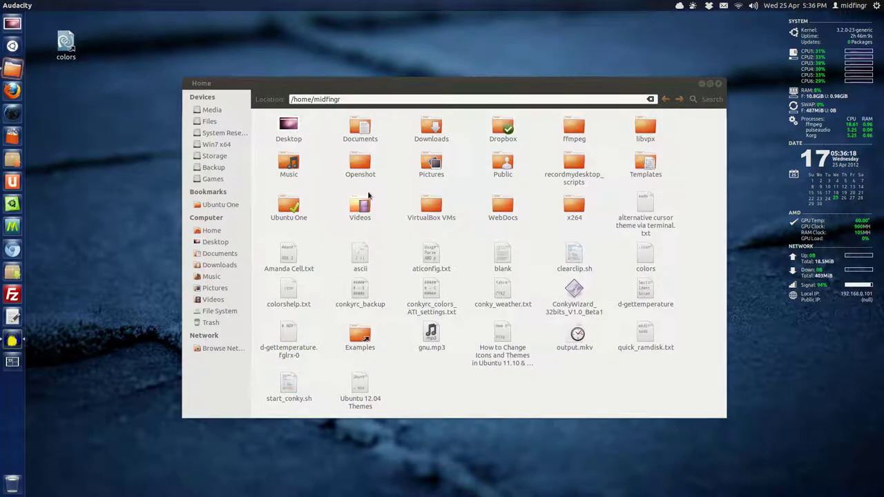
{"action": "left_click_drag", "start_coordinate": [395, 89], "coordinate": [336, 101]}
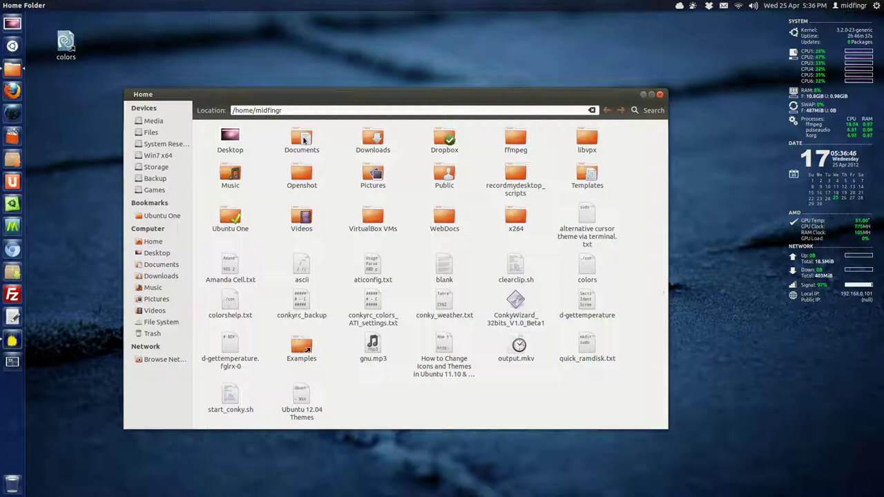
{"action": "left_click_drag", "start_coordinate": [194, 128], "coordinate": [714, 431]}
{"action": "left_click", "coordinate": [651, 368]}
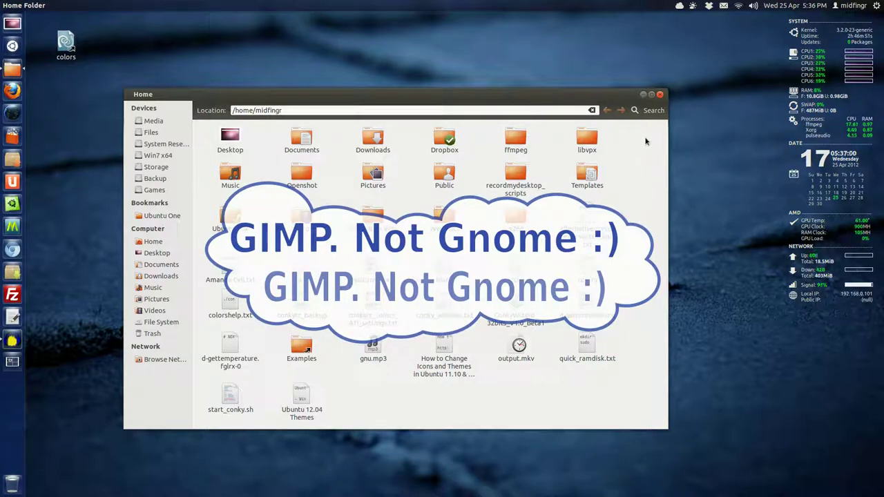
{"action": "left_click", "coordinate": [660, 95]}
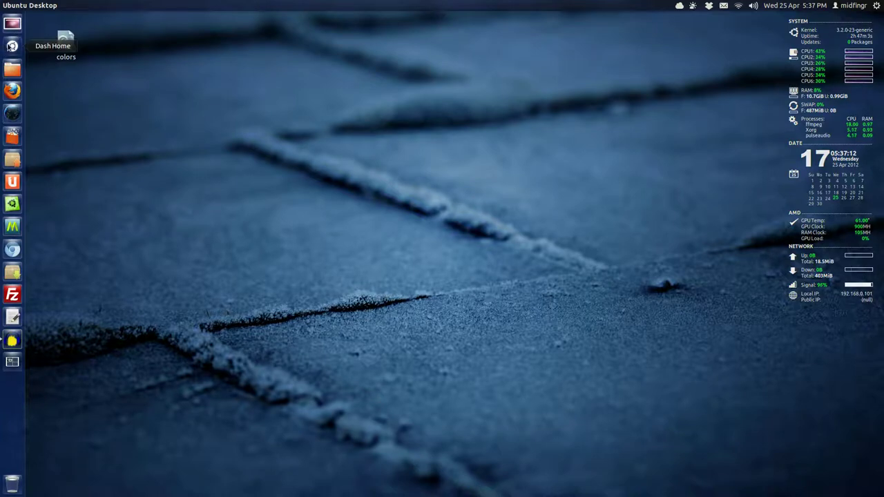
Step: Search the Dash for "gnome-twea", launch Advanced Settings and show its Theme settings
{"action": "left_click", "coordinate": [11, 46]}
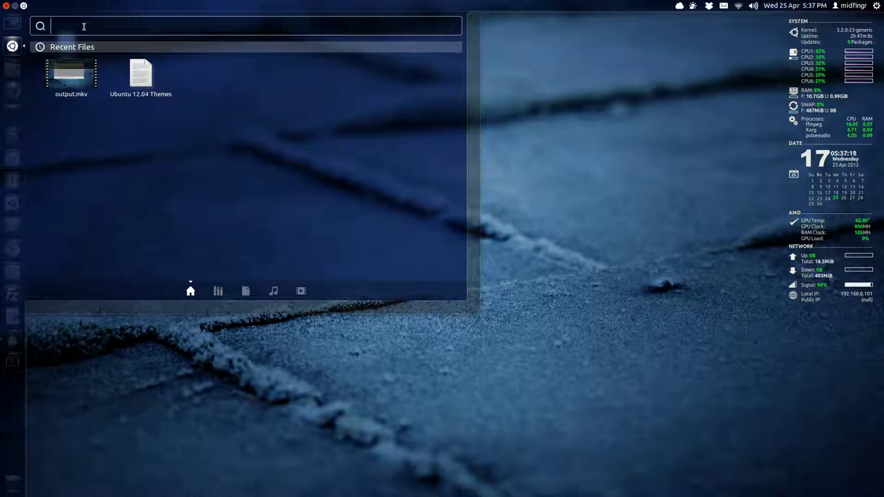
{"action": "type", "text": "g"}
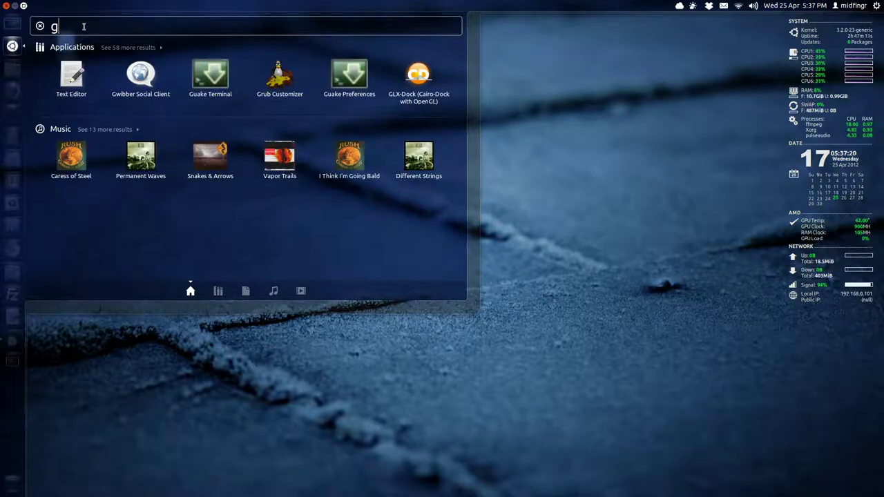
{"action": "type", "text": "nom"}
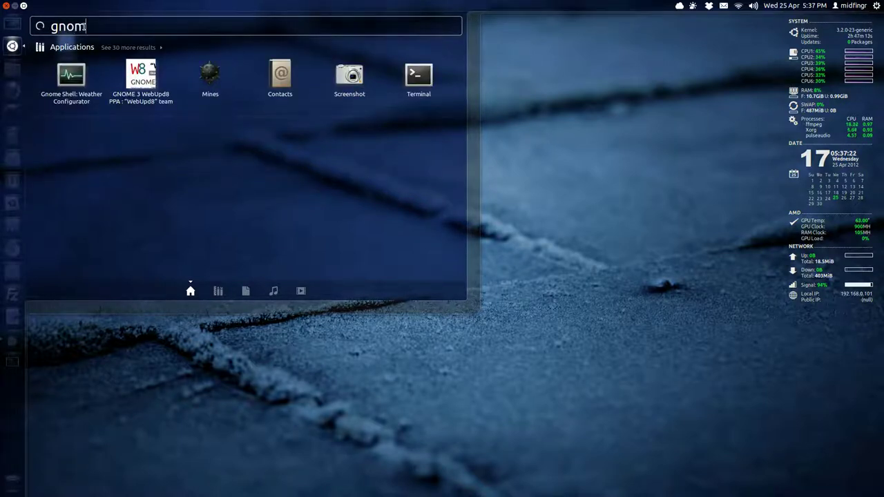
{"action": "type", "text": "e t"}
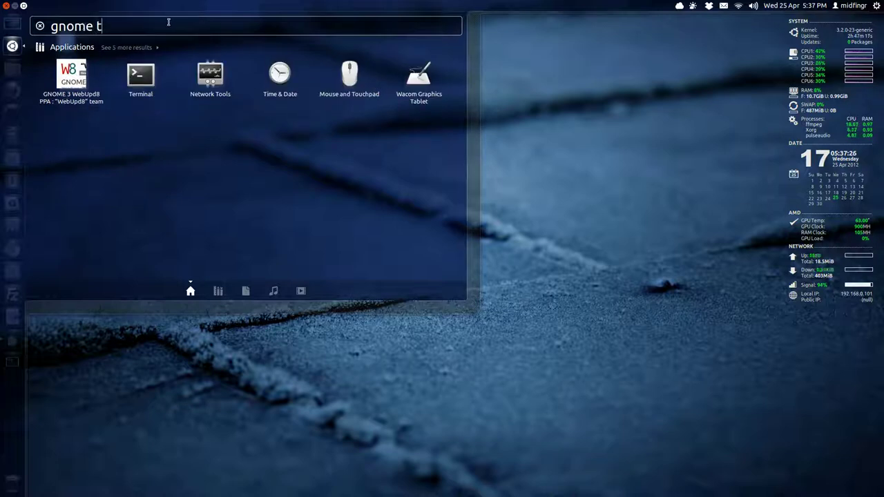
{"action": "key", "text": "BackSpace"}
{"action": "key", "text": "BackSpace"}
{"action": "type", "text": "-twea"}
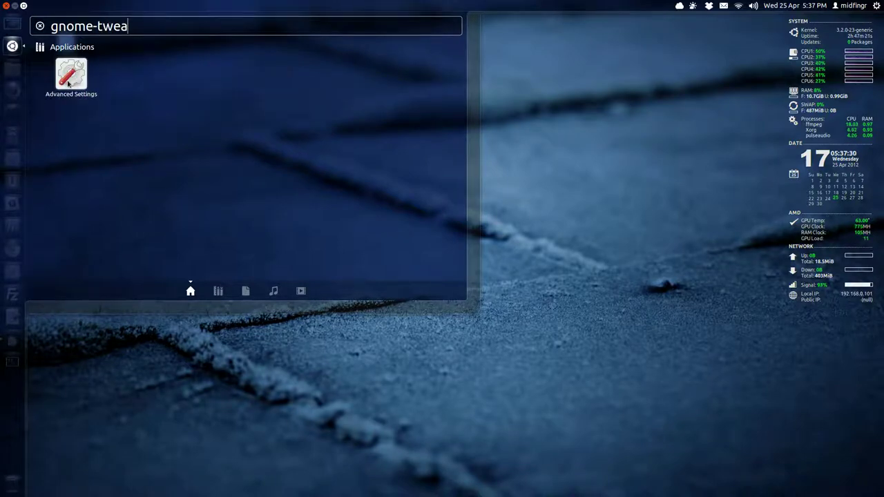
{"action": "key", "text": "Return"}
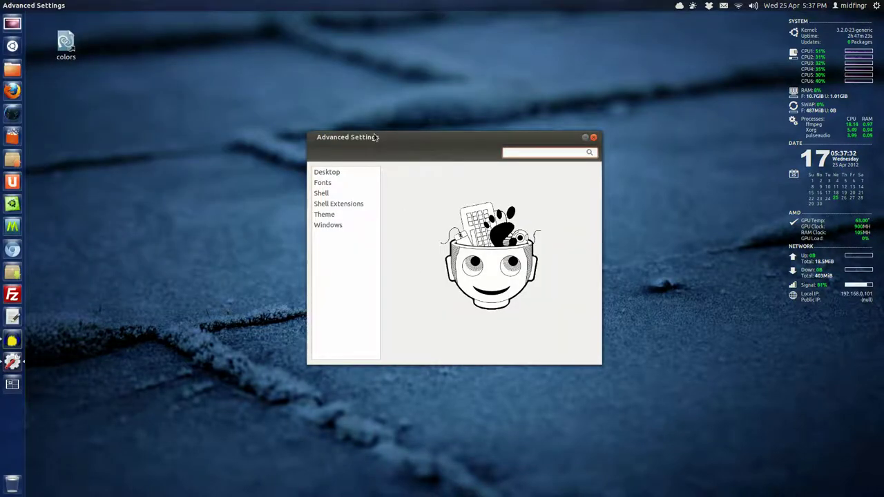
{"action": "left_click_drag", "start_coordinate": [375, 138], "coordinate": [288, 80]}
{"action": "left_click", "coordinate": [245, 158]}
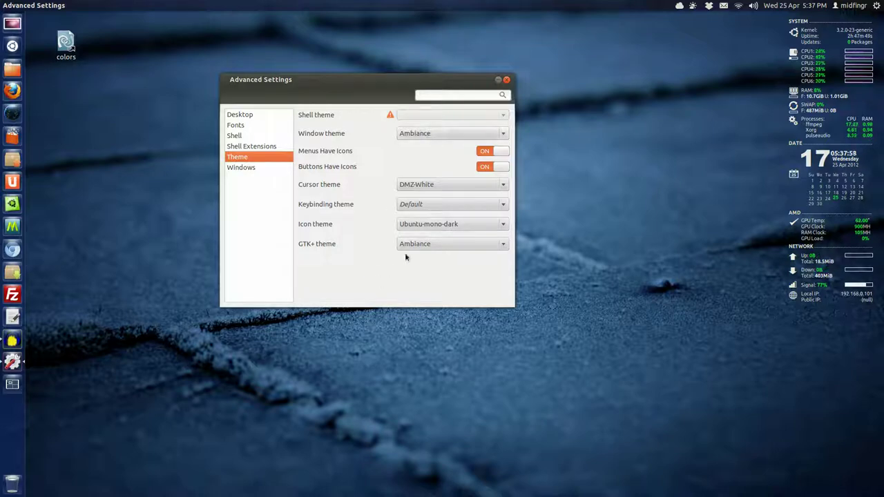
Step: Open the home folder, select Documents and Downloads to examine the current theme's highlighting, and close the folder
{"action": "left_click", "coordinate": [13, 68]}
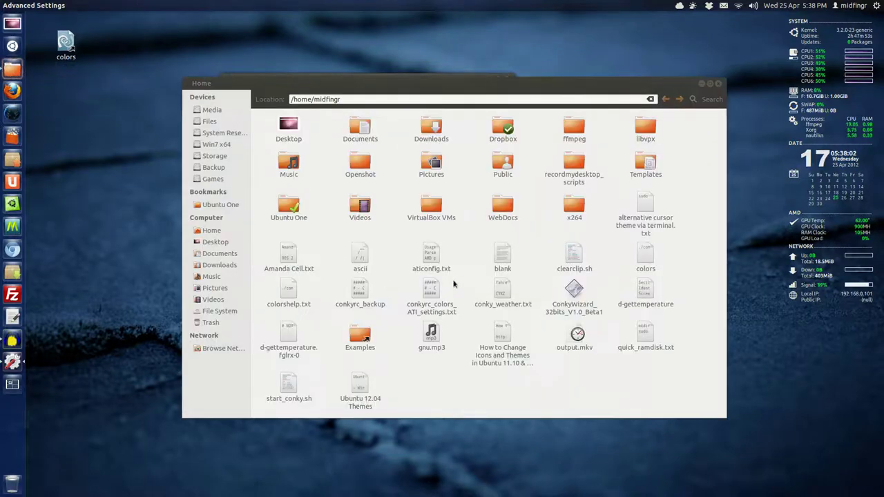
{"action": "left_click", "coordinate": [367, 137]}
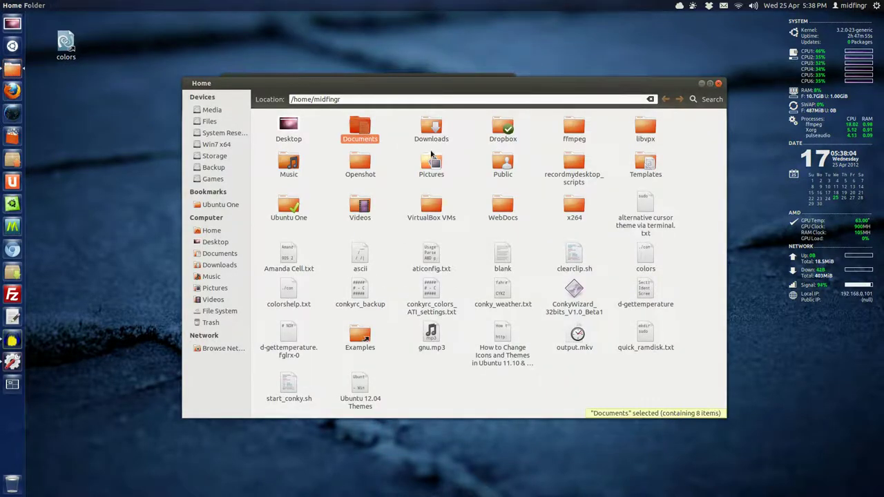
{"action": "left_click", "coordinate": [432, 141]}
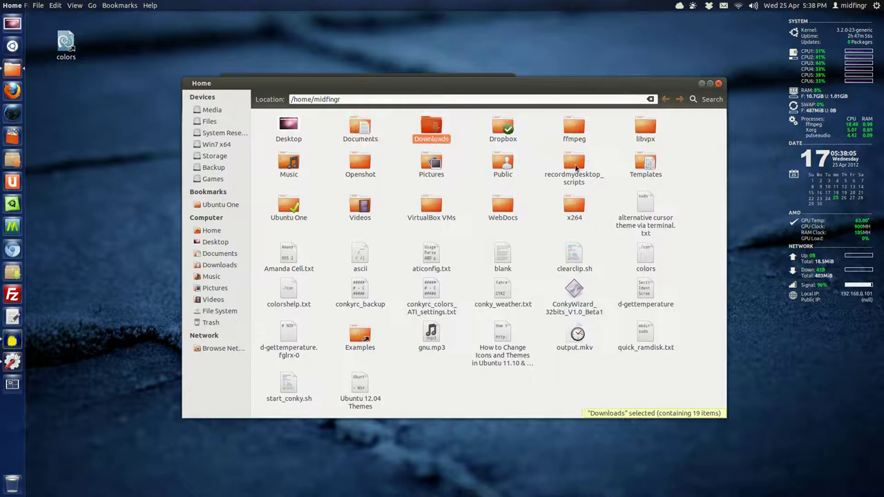
{"action": "left_click", "coordinate": [719, 84]}
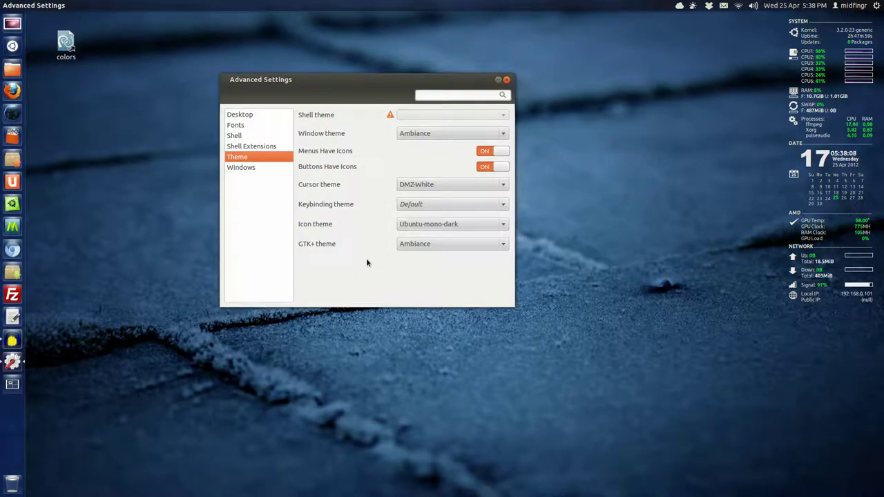
Step: Set the window theme to Elementary
{"action": "left_click_drag", "start_coordinate": [343, 83], "coordinate": [330, 59]}
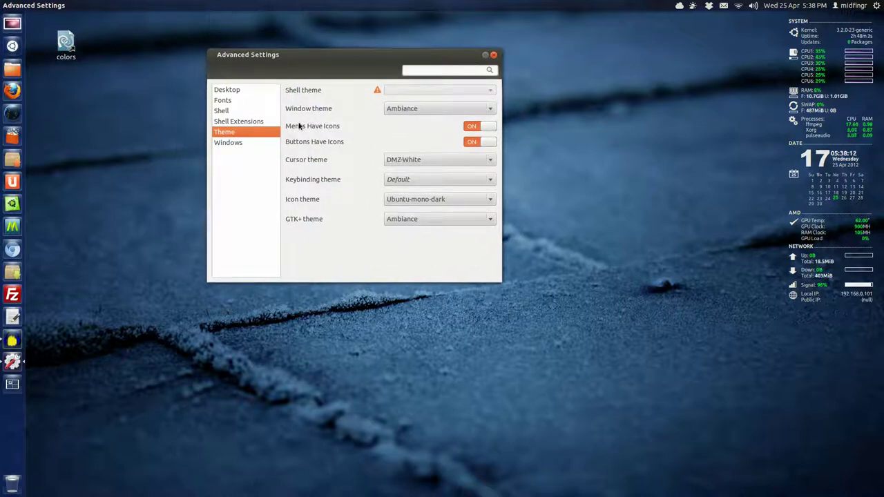
{"action": "left_click", "coordinate": [418, 110]}
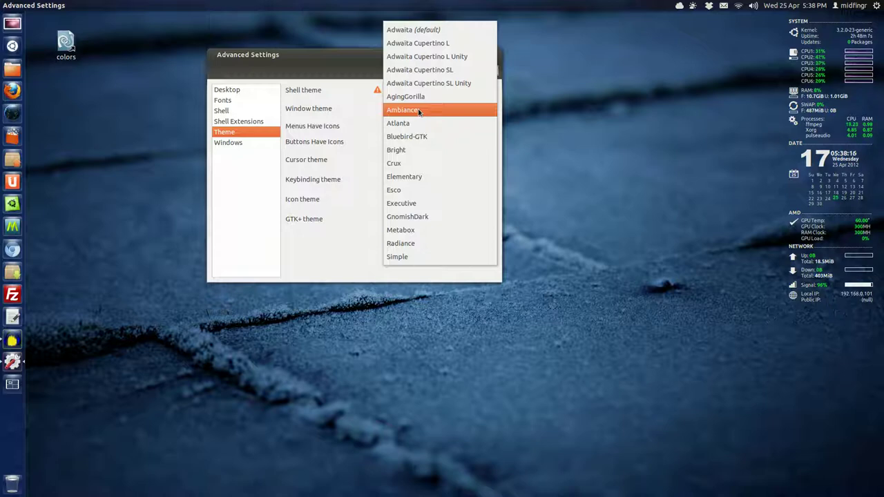
{"action": "left_click", "coordinate": [416, 177]}
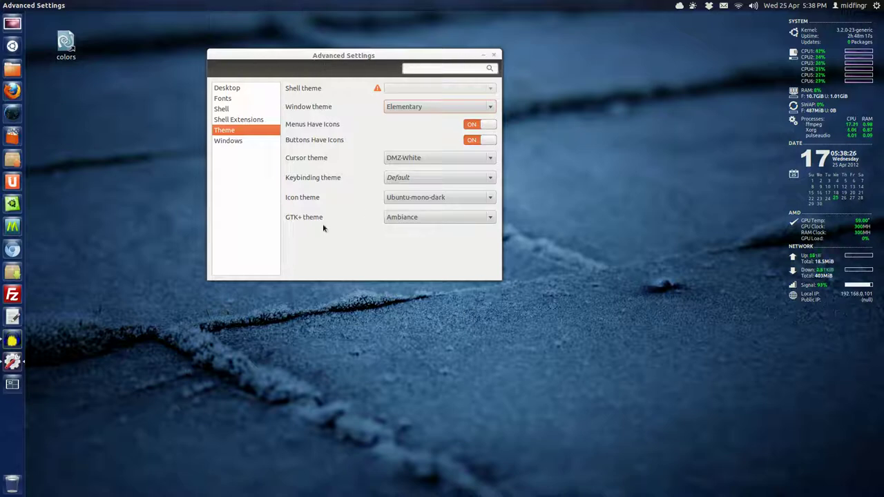
Step: Try out the GnomishDark, Ambiance and Elementary GTK+ themes in turn
{"action": "left_click", "coordinate": [417, 221]}
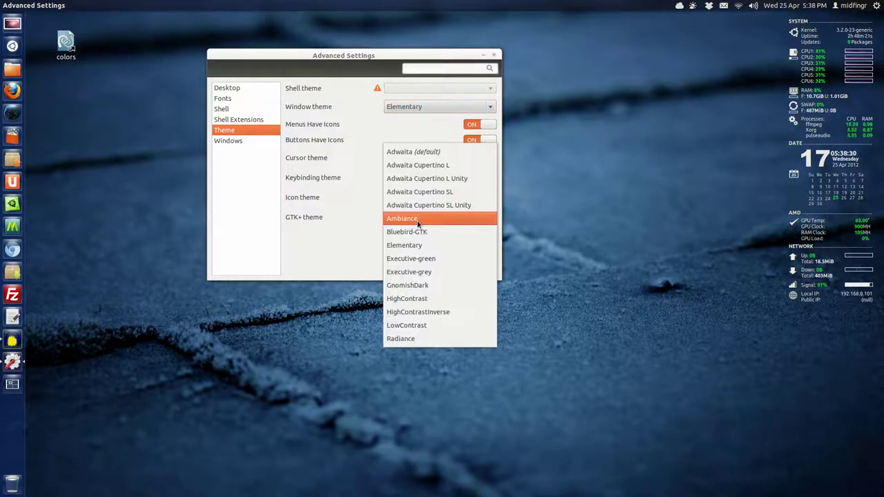
{"action": "left_click", "coordinate": [400, 286]}
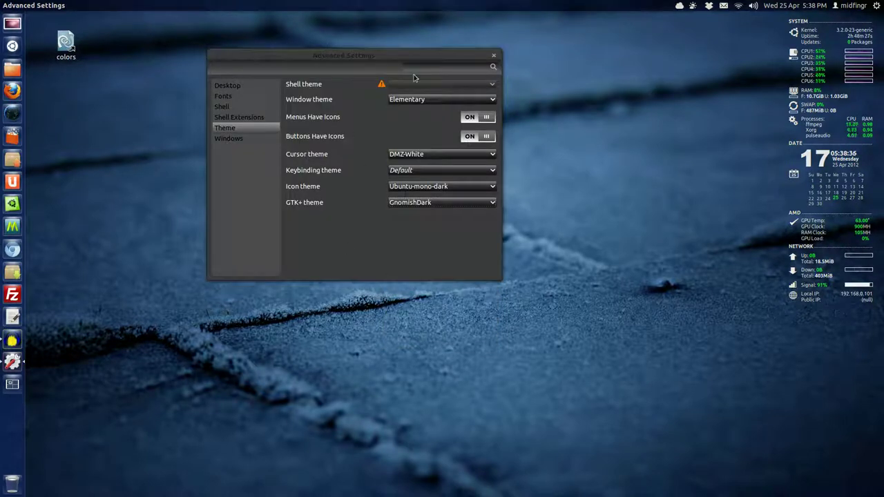
{"action": "left_click", "coordinate": [441, 202]}
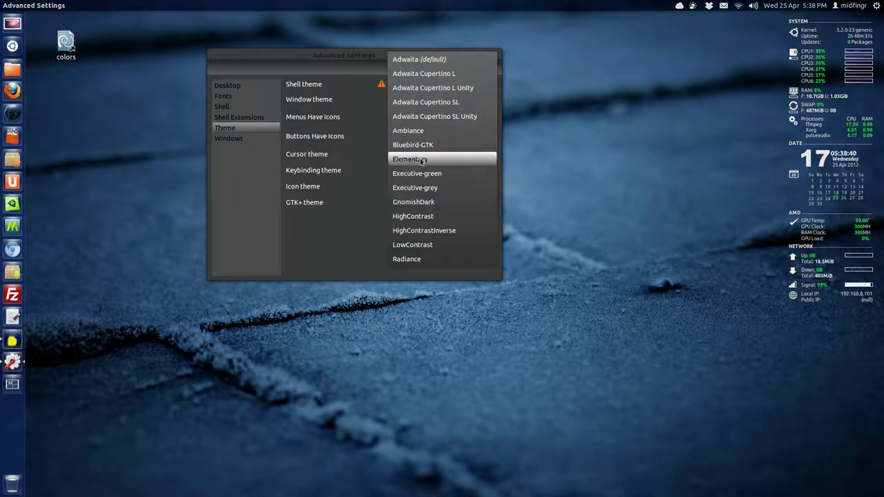
{"action": "left_click", "coordinate": [414, 131]}
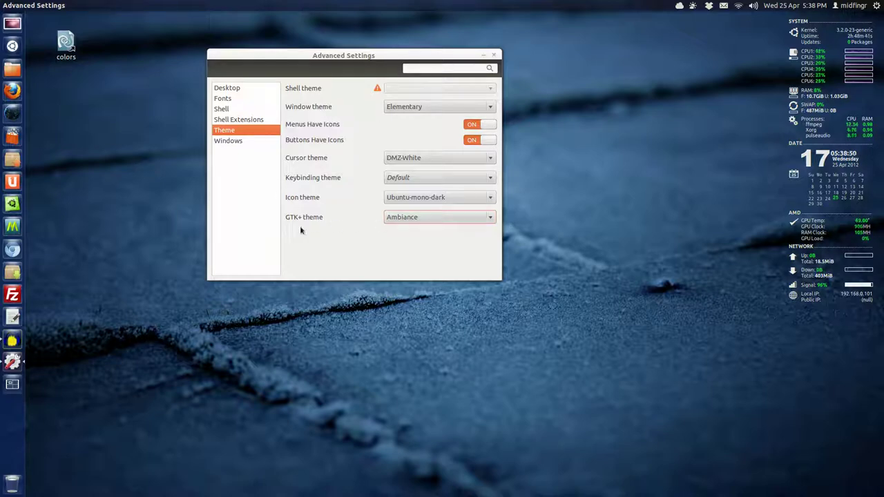
{"action": "left_click", "coordinate": [416, 218]}
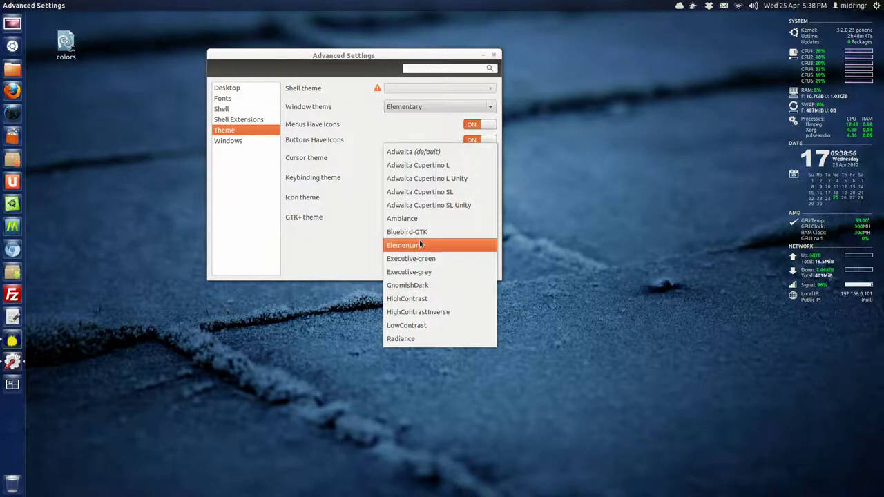
{"action": "left_click", "coordinate": [419, 243]}
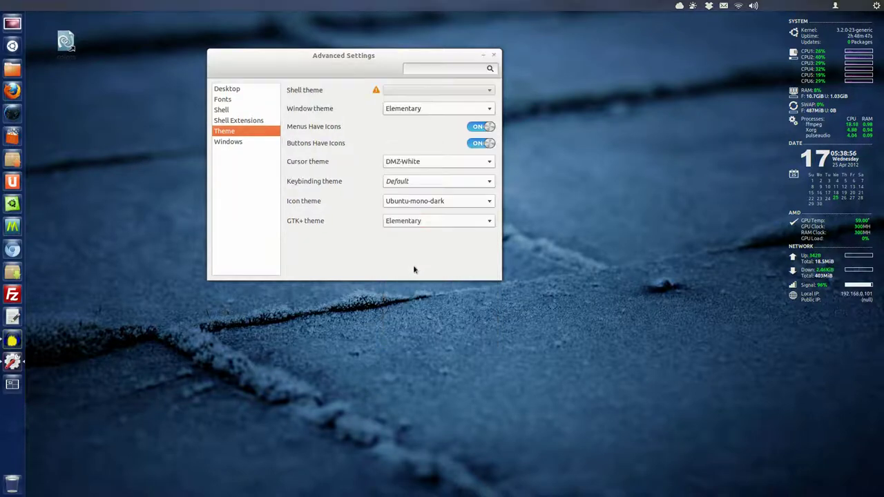
Step: Set the GTK+ theme to Adwaita Cupertino L and check its look by briefly opening the home folder
{"action": "left_click", "coordinate": [410, 224]}
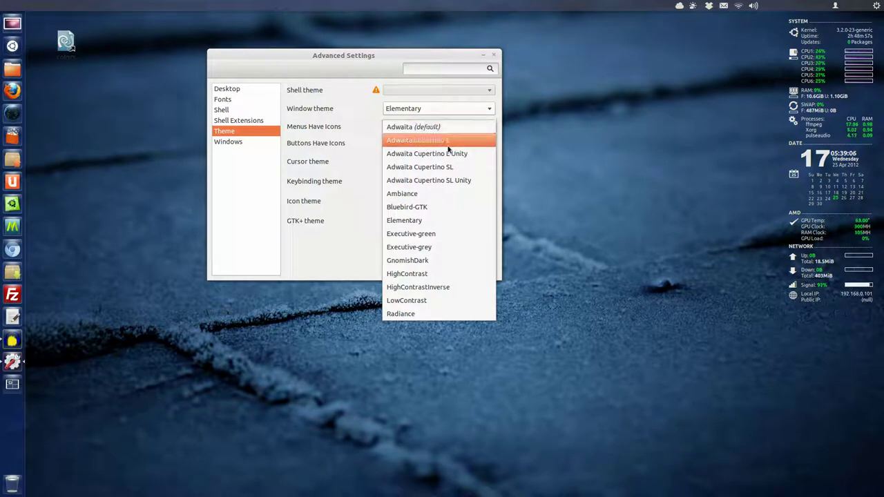
{"action": "left_click", "coordinate": [422, 141]}
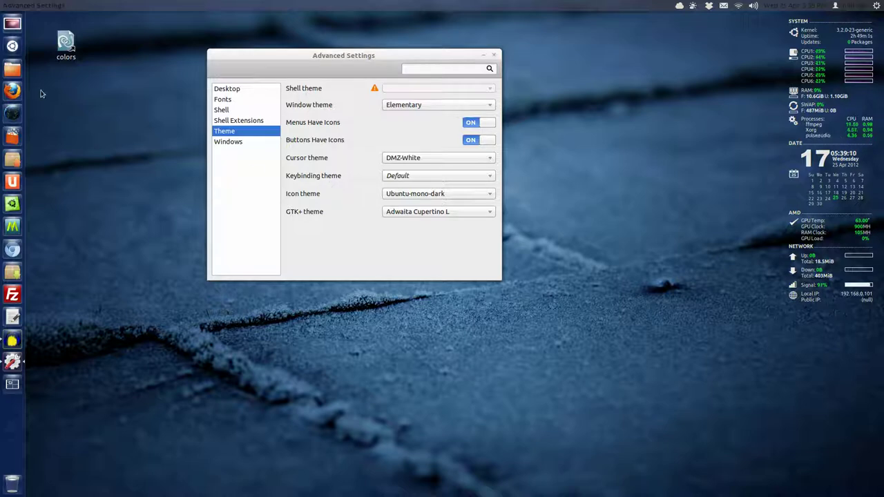
{"action": "left_click", "coordinate": [12, 68]}
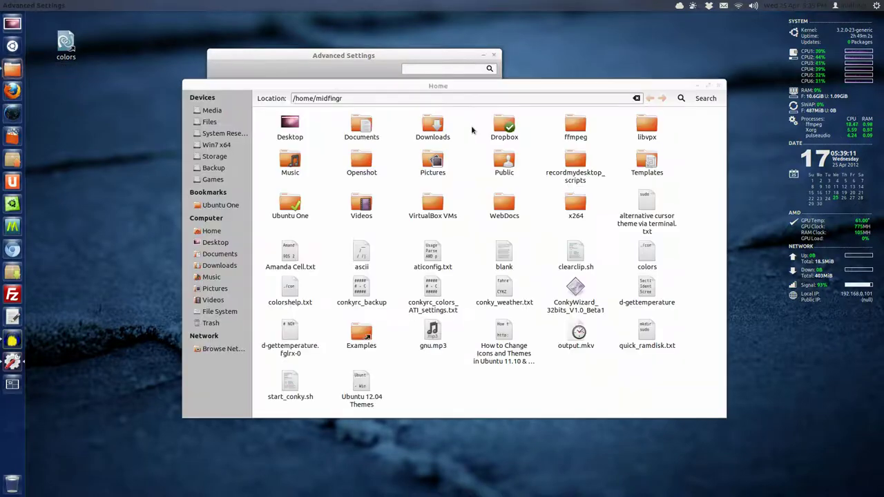
{"action": "left_click", "coordinate": [719, 85]}
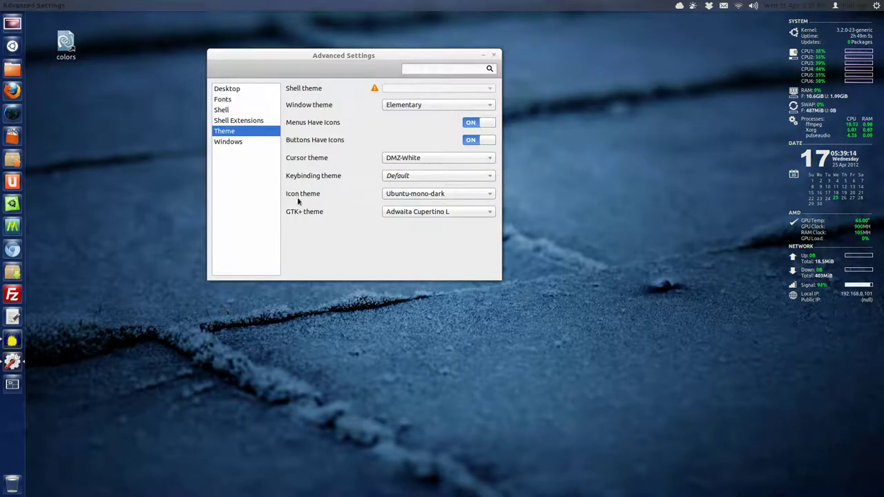
Step: Set the icon theme to Humanity-Colors-Dark-Blue and check the folder icons by briefly opening the home folder
{"action": "left_click", "coordinate": [429, 195]}
{"action": "scroll", "coordinate": [428, 197], "scroll_direction": "up", "scroll_amount": 5}
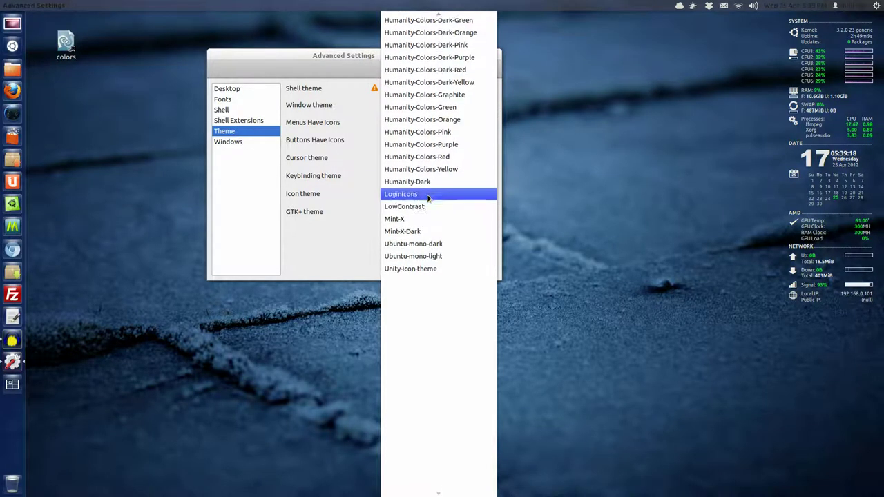
{"action": "scroll", "coordinate": [420, 121], "scroll_direction": "up", "scroll_amount": 1}
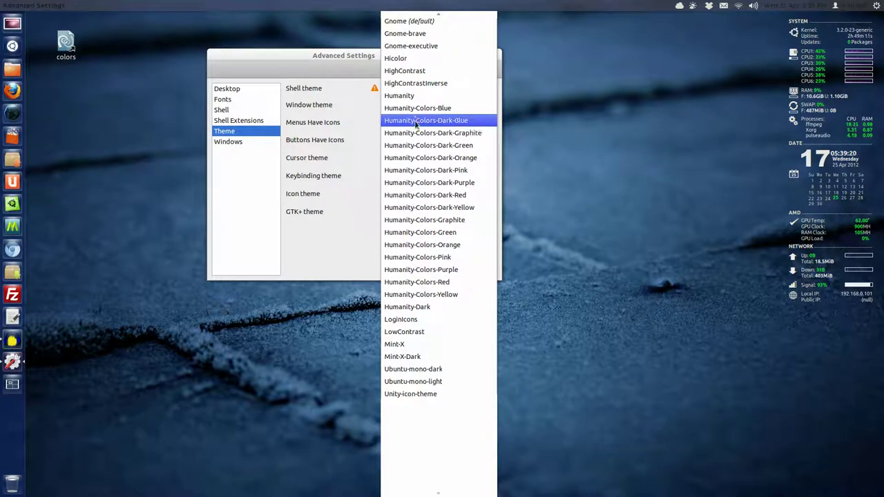
{"action": "scroll", "coordinate": [417, 105], "scroll_direction": "up", "scroll_amount": 1}
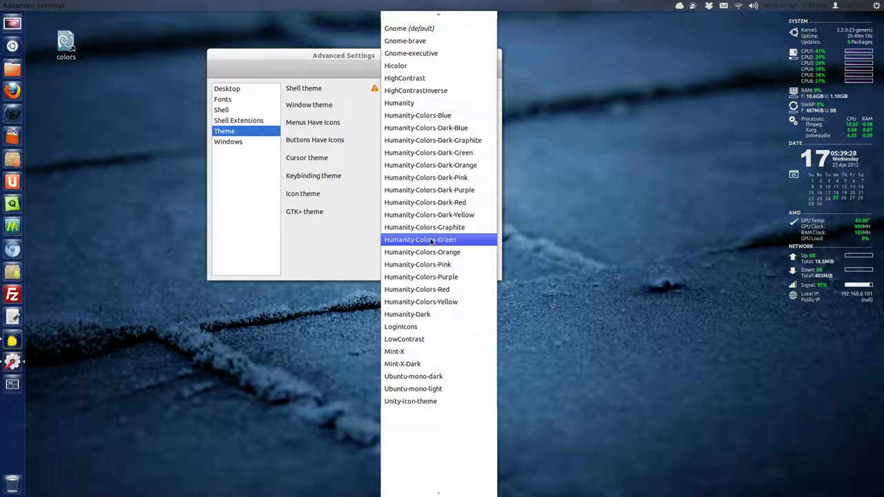
{"action": "left_click", "coordinate": [449, 128]}
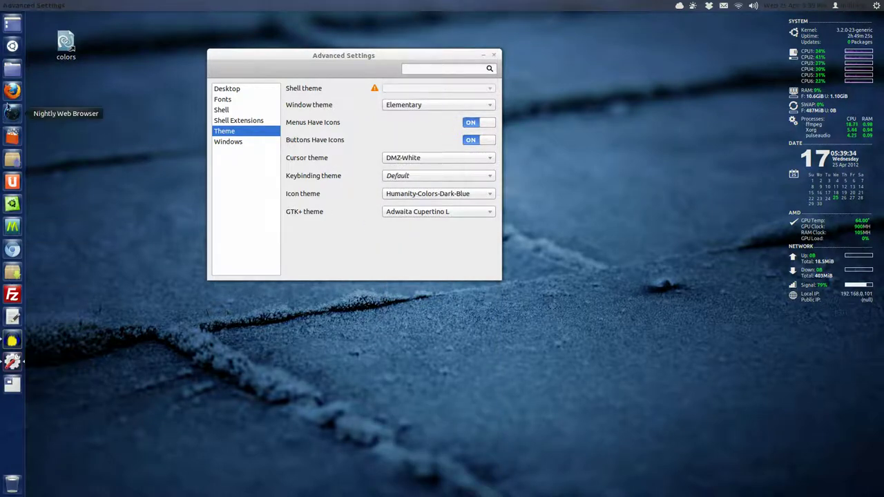
{"action": "left_click", "coordinate": [11, 69]}
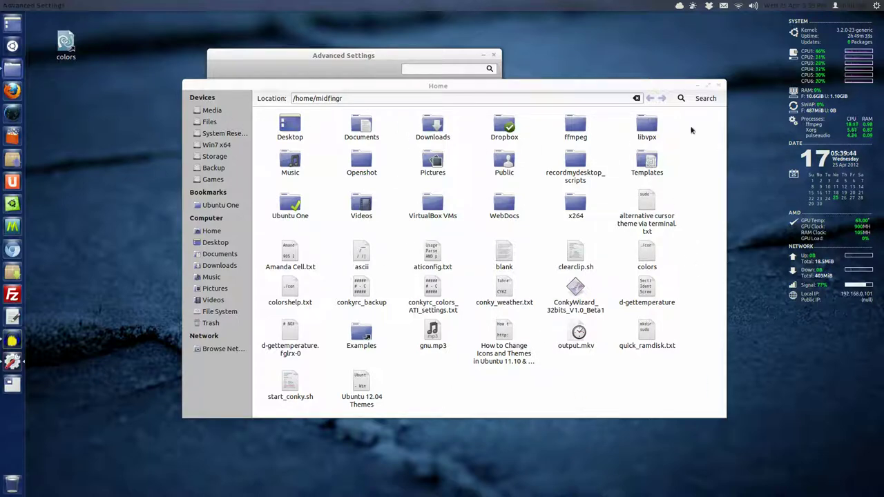
{"action": "left_click", "coordinate": [720, 85]}
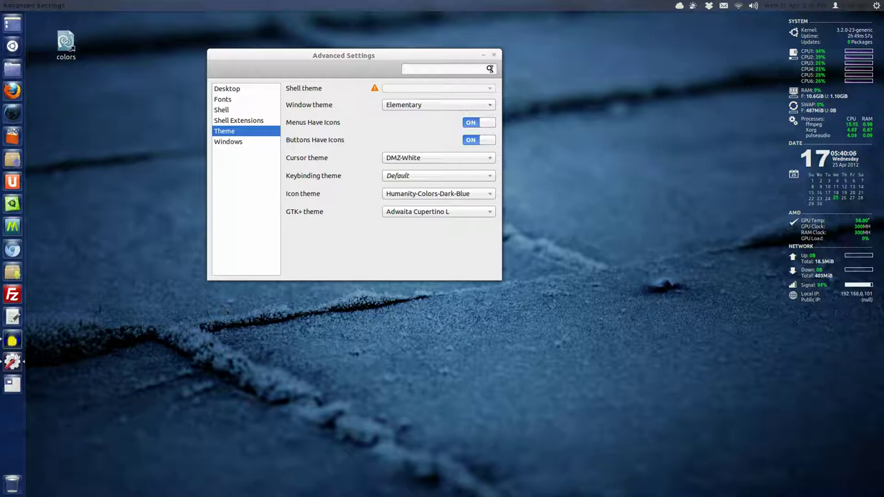
Step: Close Advanced Settings and restore the Ambiance (default) theme in the desktop's Appearance settings
{"action": "left_click", "coordinate": [493, 55]}
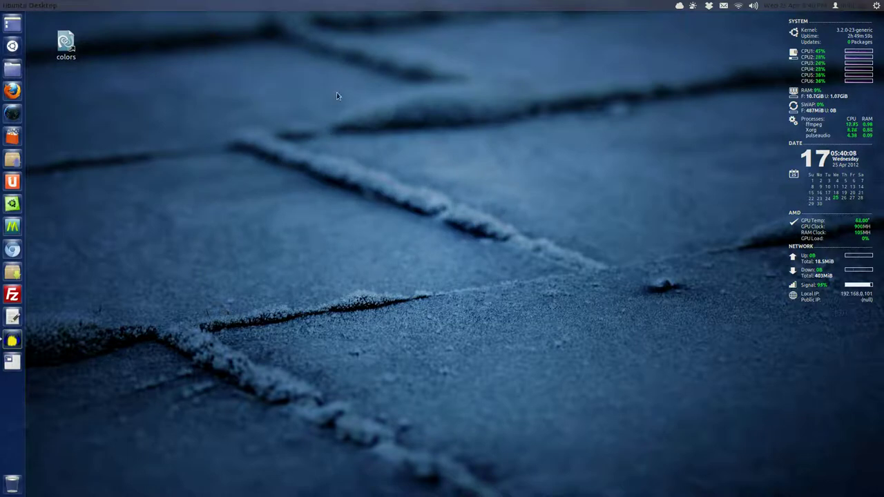
{"action": "right_click", "coordinate": [332, 67]}
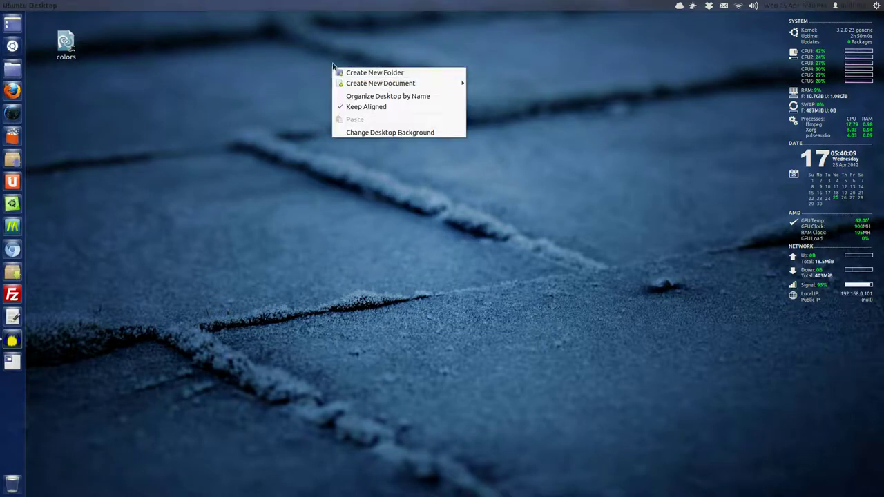
{"action": "left_click", "coordinate": [359, 132]}
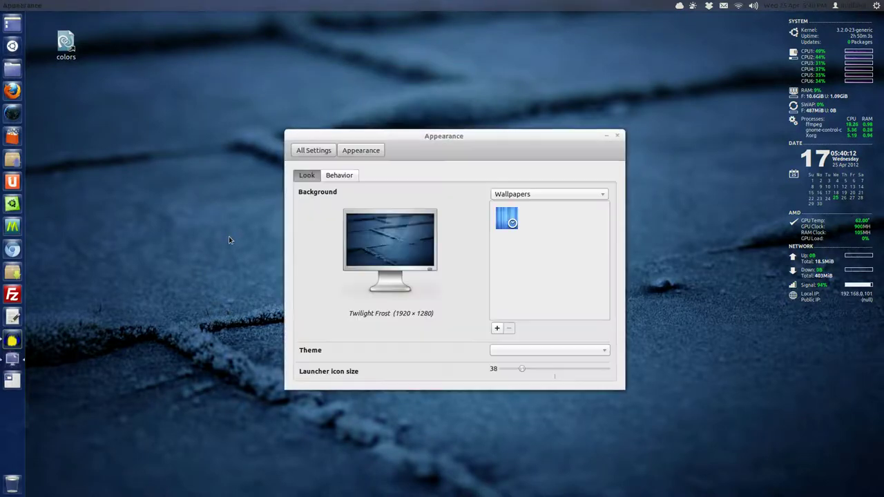
{"action": "left_click_drag", "start_coordinate": [409, 137], "coordinate": [358, 79]}
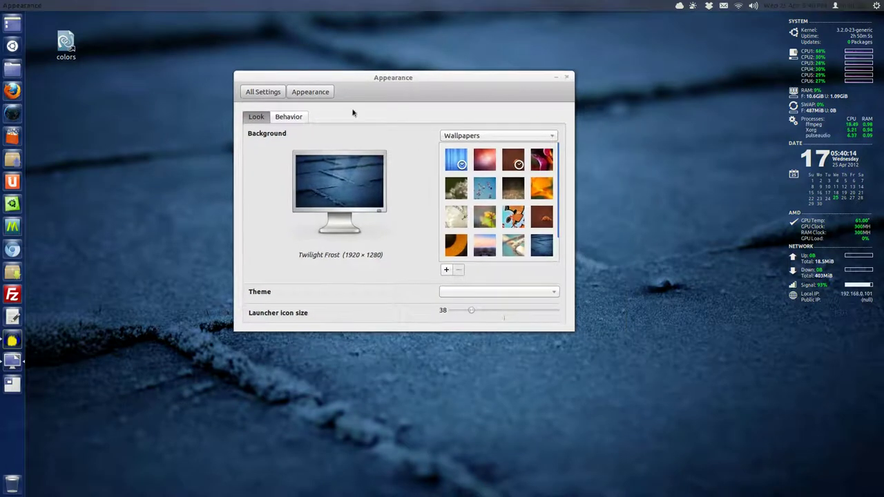
{"action": "left_click", "coordinate": [502, 292]}
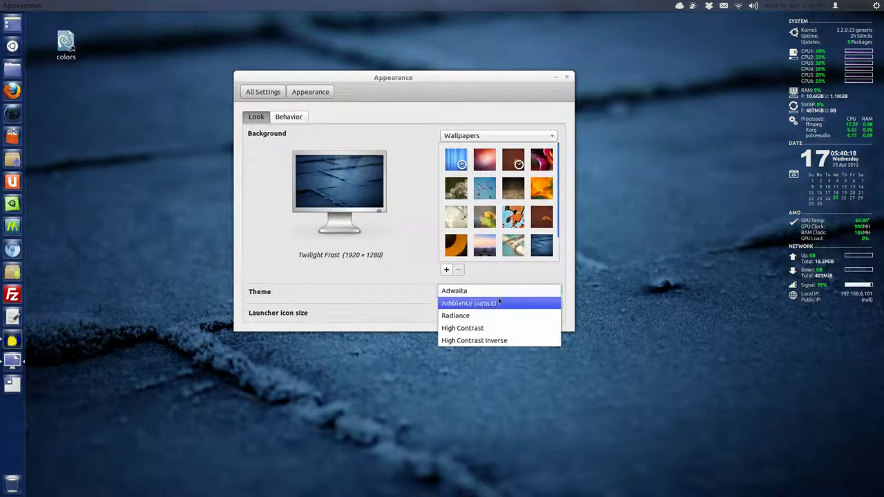
{"action": "left_click", "coordinate": [456, 308]}
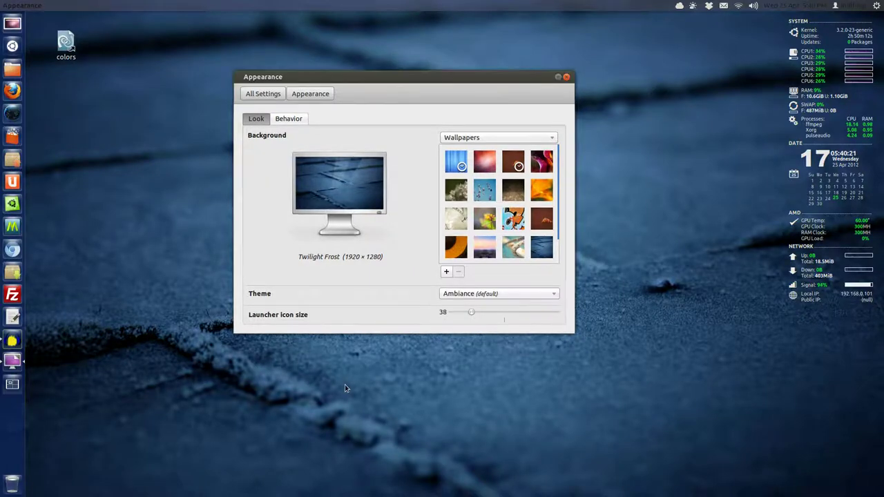
{"action": "left_click", "coordinate": [566, 77]}
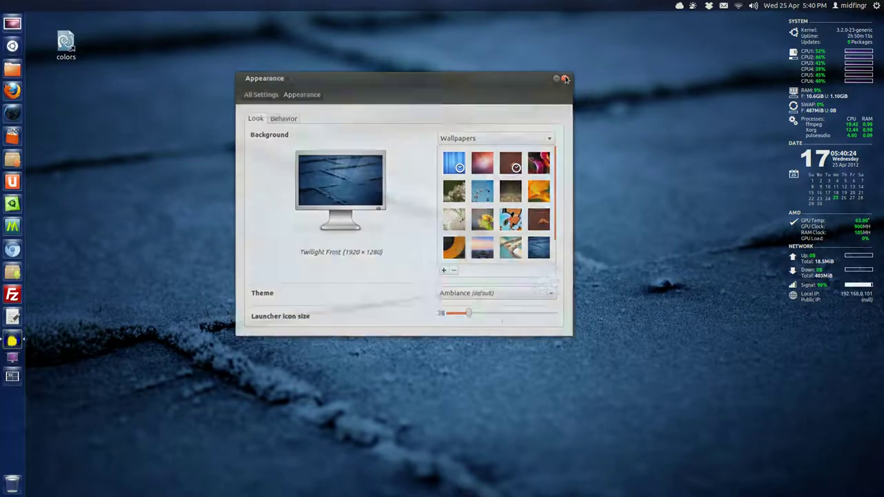
Step: Open the home folder briefly to check how windows and folder icons look with the Ambiance theme
{"action": "left_click", "coordinate": [11, 72]}
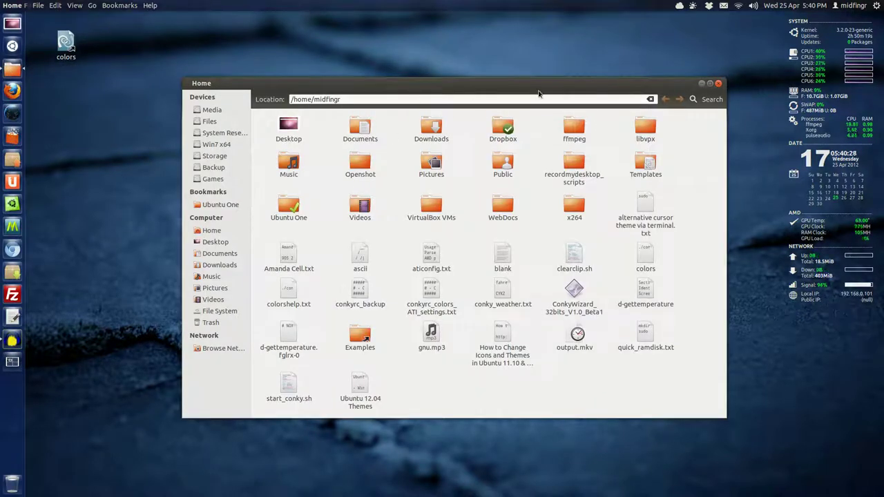
{"action": "left_click", "coordinate": [718, 84]}
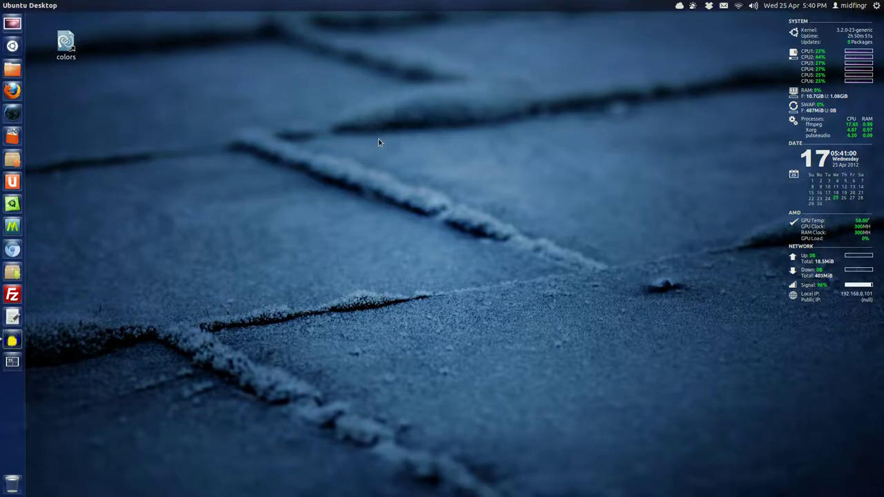
{"action": "key", "text": "F12"}
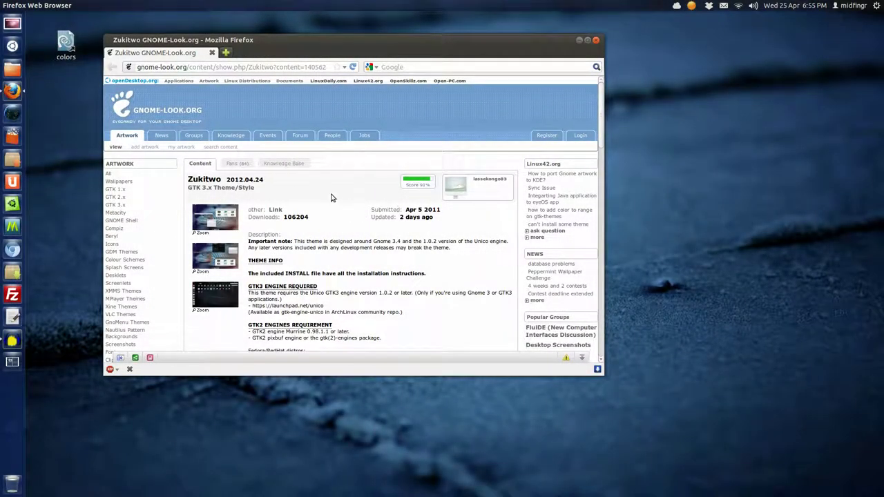
Step: Read the Zukitwo GTK 3.x theme's description on GNOME-Look.org in Firefox, including its engine requirements and font recommendation
{"action": "double_click", "coordinate": [203, 179]}
{"action": "left_click", "coordinate": [307, 181]}
{"action": "scroll", "coordinate": [336, 200], "scroll_direction": "down", "scroll_amount": 2}
{"action": "scroll", "coordinate": [366, 216], "scroll_direction": "down", "scroll_amount": 1}
{"action": "scroll", "coordinate": [366, 216], "scroll_direction": "up", "scroll_amount": 1}
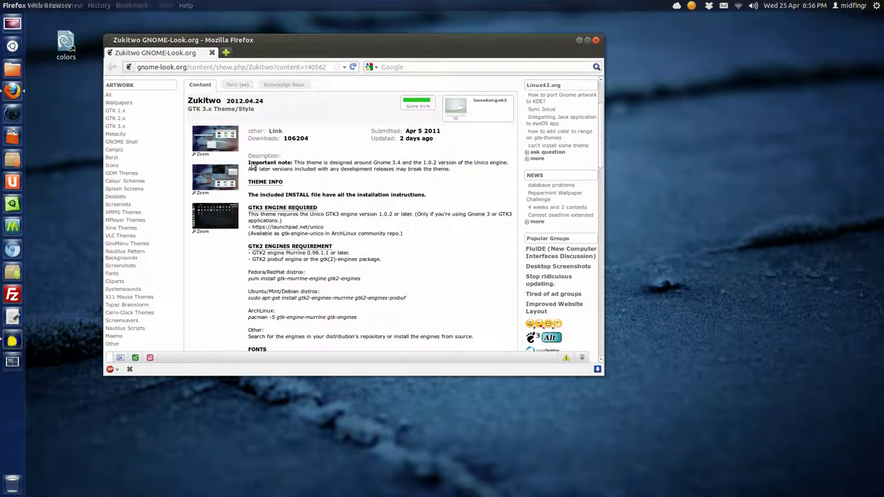
{"action": "mouse_move", "coordinate": [412, 5]}
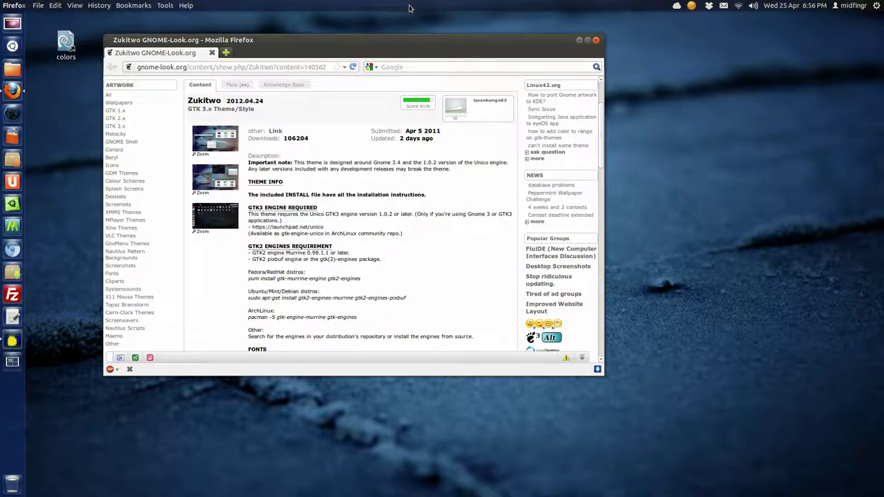
{"action": "scroll", "coordinate": [405, 248], "scroll_direction": "down", "scroll_amount": 4}
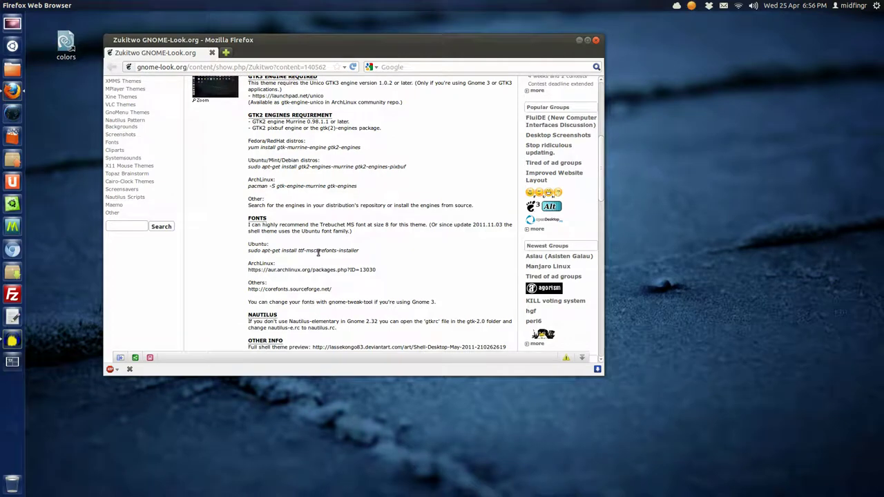
{"action": "double_click", "coordinate": [318, 251]}
{"action": "left_click", "coordinate": [319, 252]}
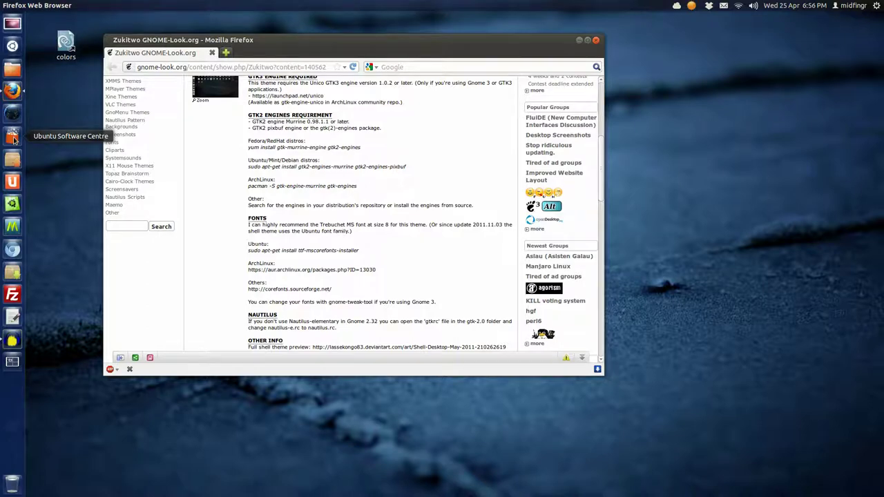
Step: Skim the rest of the Zukitwo page down to the changelog, download link and comments, and return to its beginning
{"action": "scroll", "coordinate": [371, 207], "scroll_direction": "down", "scroll_amount": 2}
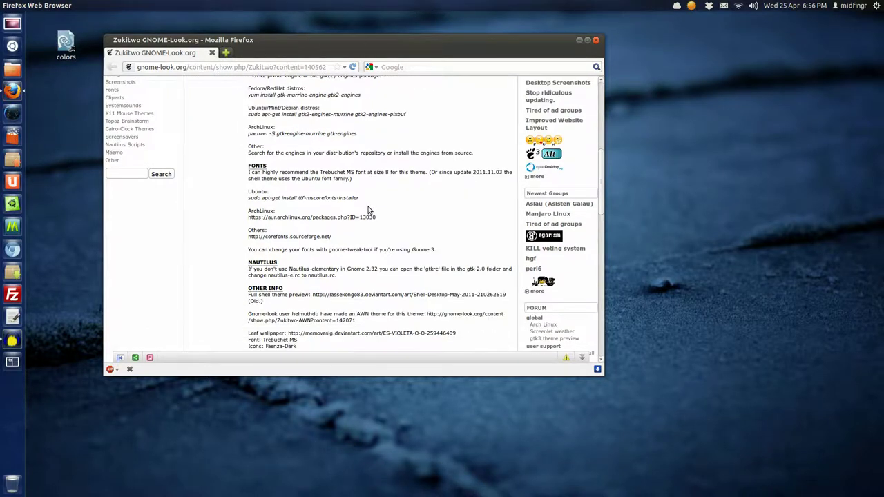
{"action": "scroll", "coordinate": [368, 209], "scroll_direction": "down", "scroll_amount": 1}
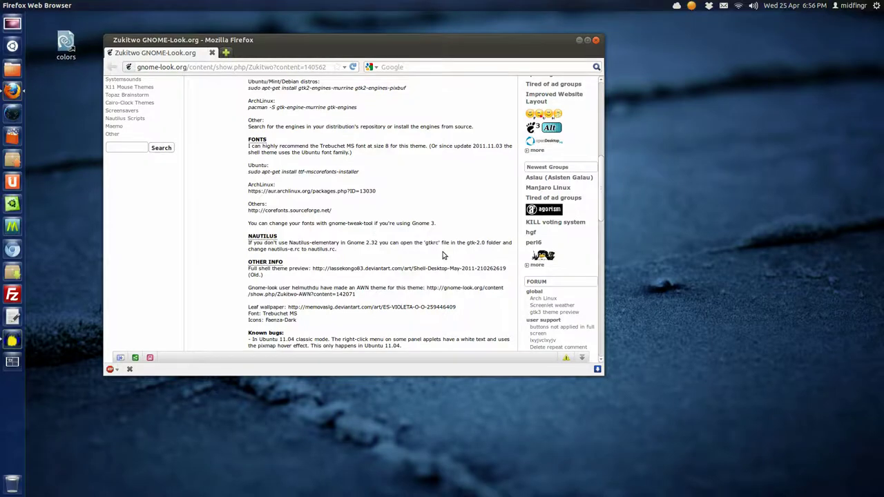
{"action": "scroll", "coordinate": [443, 255], "scroll_direction": "down", "scroll_amount": 9}
{"action": "scroll", "coordinate": [385, 254], "scroll_direction": "down", "scroll_amount": 5}
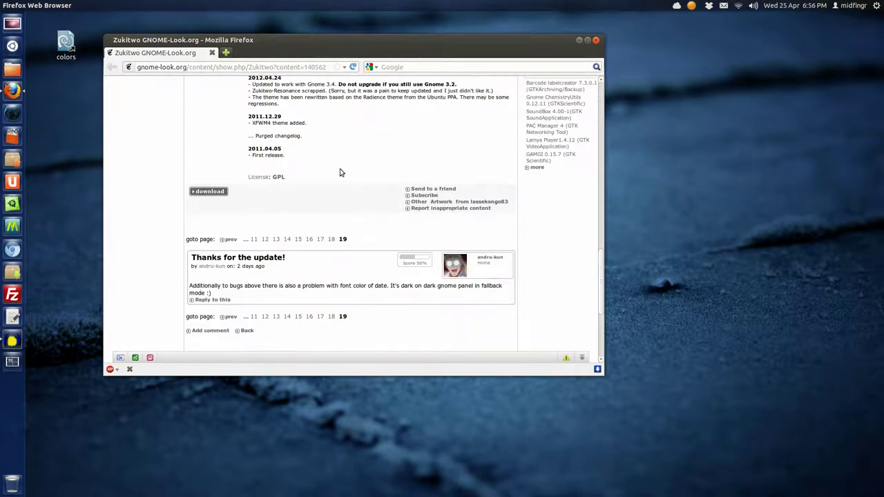
{"action": "scroll", "coordinate": [332, 207], "scroll_direction": "up", "scroll_amount": 20}
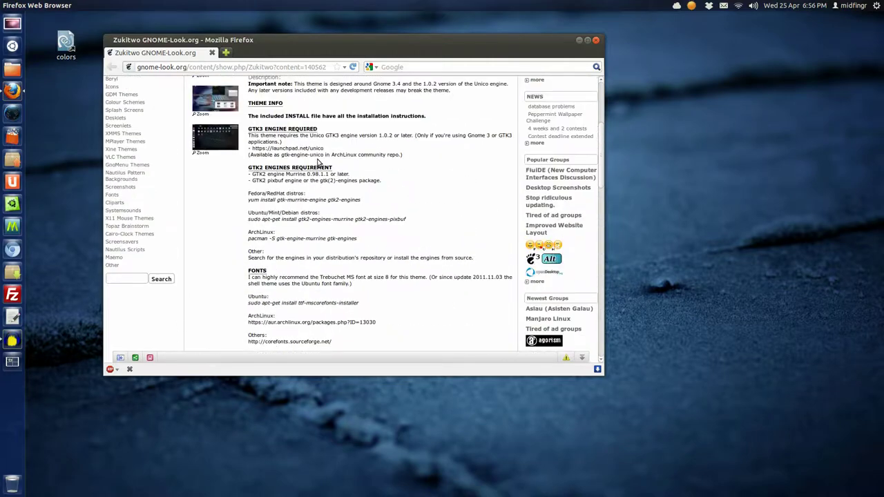
{"action": "scroll", "coordinate": [317, 162], "scroll_direction": "up", "scroll_amount": 6}
Step: Maximize the browser window and view the second, light-window and shell preview screenshots of the Zukitwo theme
{"action": "double_click", "coordinate": [372, 50]}
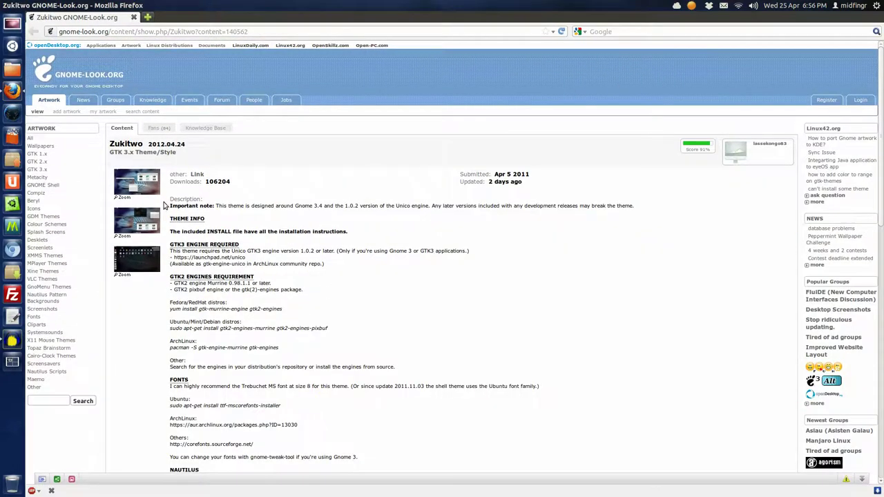
{"action": "left_click", "coordinate": [156, 221]}
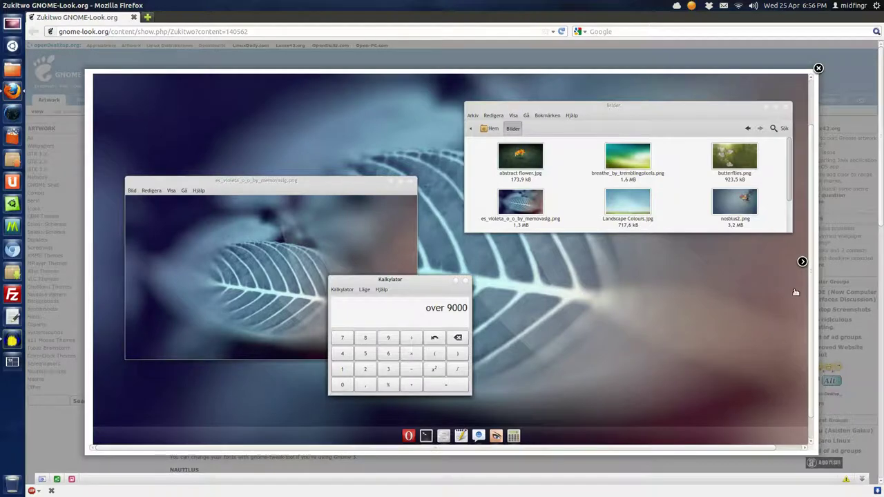
{"action": "left_click", "coordinate": [802, 263]}
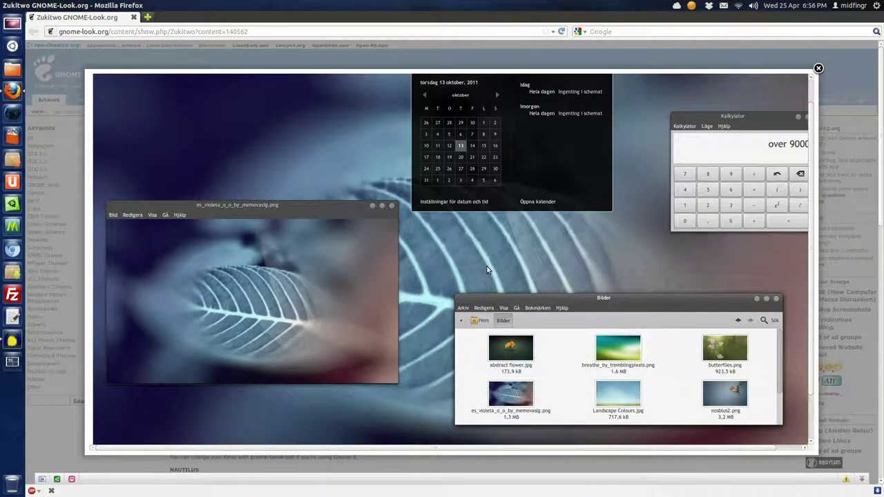
{"action": "scroll", "coordinate": [487, 270], "scroll_direction": "down", "scroll_amount": 1}
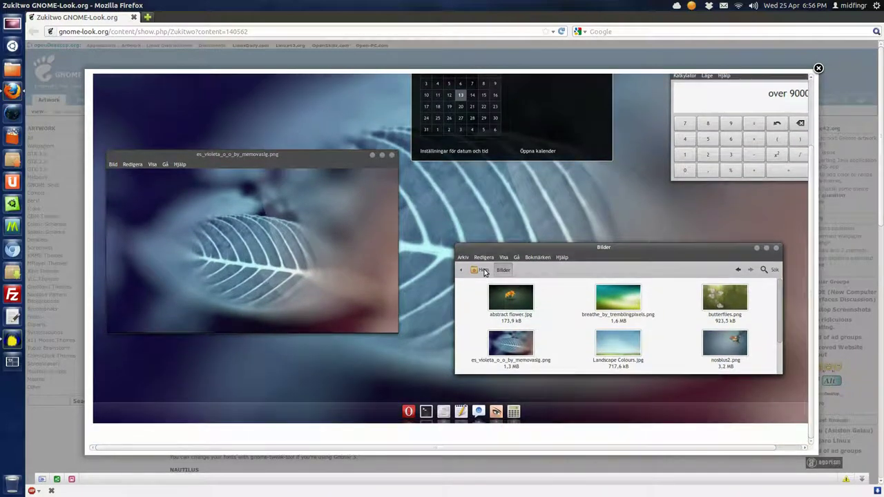
{"action": "scroll", "coordinate": [483, 270], "scroll_direction": "up", "scroll_amount": 2}
{"action": "scroll", "coordinate": [484, 269], "scroll_direction": "right", "scroll_amount": 1}
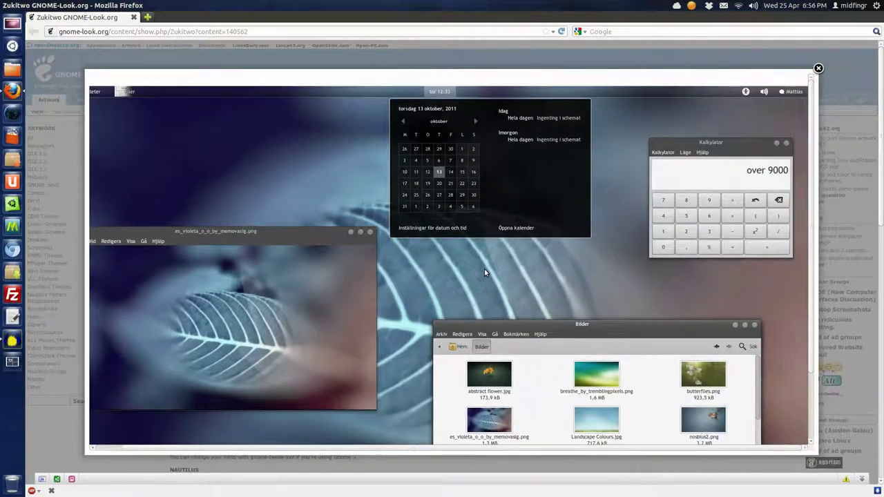
{"action": "scroll", "coordinate": [484, 269], "scroll_direction": "down", "scroll_amount": 3}
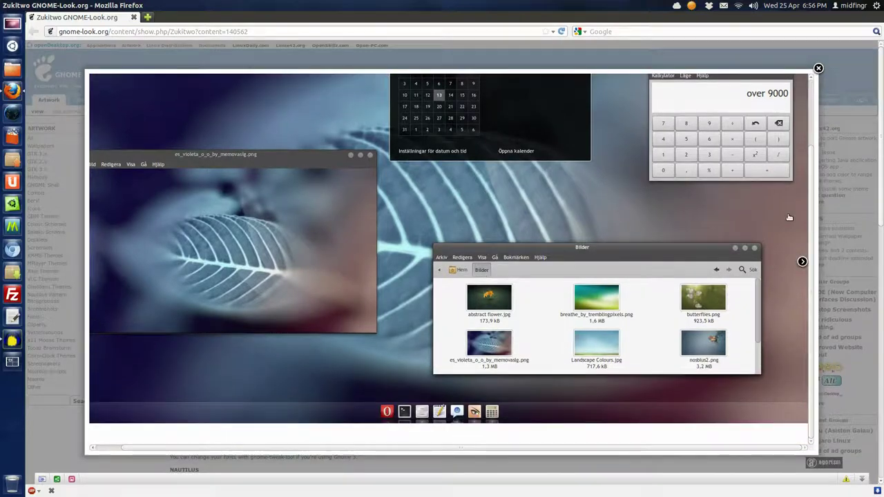
{"action": "left_click", "coordinate": [801, 262]}
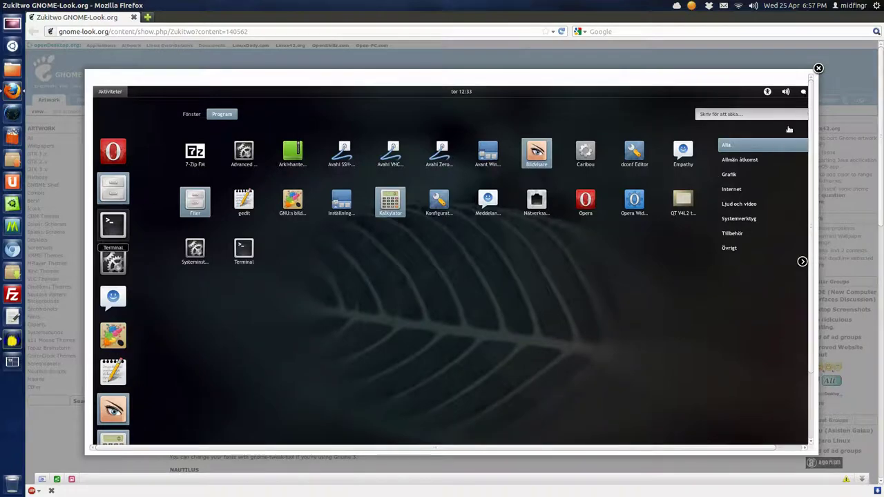
{"action": "left_click", "coordinate": [818, 69]}
Step: Download the Zukitwo theme and save the archive 140562-Zukitwo.zip
{"action": "scroll", "coordinate": [446, 280], "scroll_direction": "down", "scroll_amount": 10}
{"action": "left_click", "coordinate": [132, 269]}
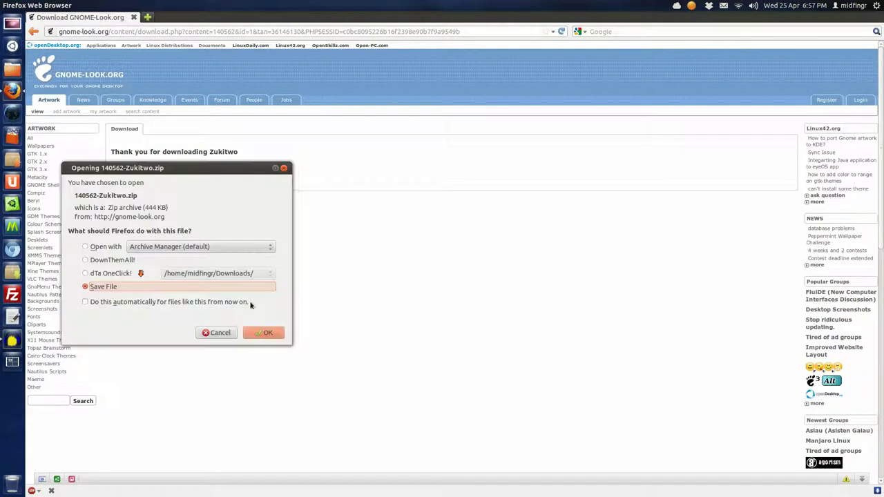
{"action": "left_click", "coordinate": [260, 335]}
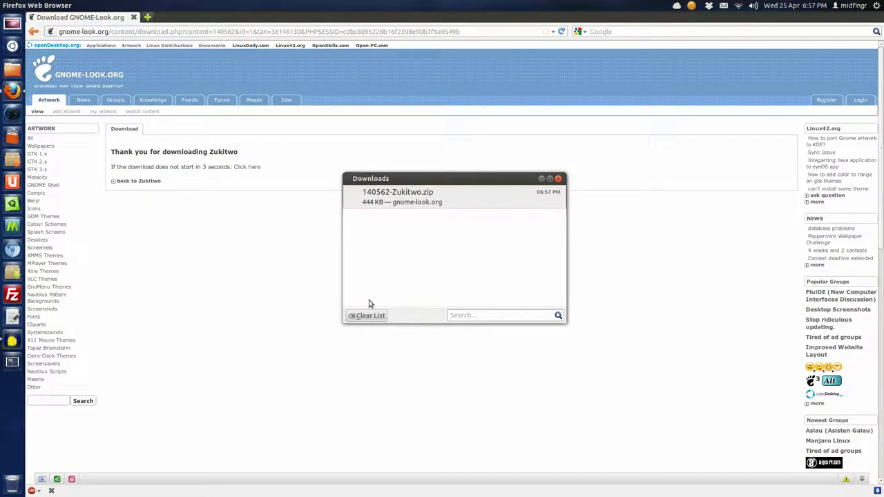
Step: Clear the finished downloads list and close Firefox
{"action": "left_click", "coordinate": [366, 316]}
{"action": "left_click", "coordinate": [558, 179]}
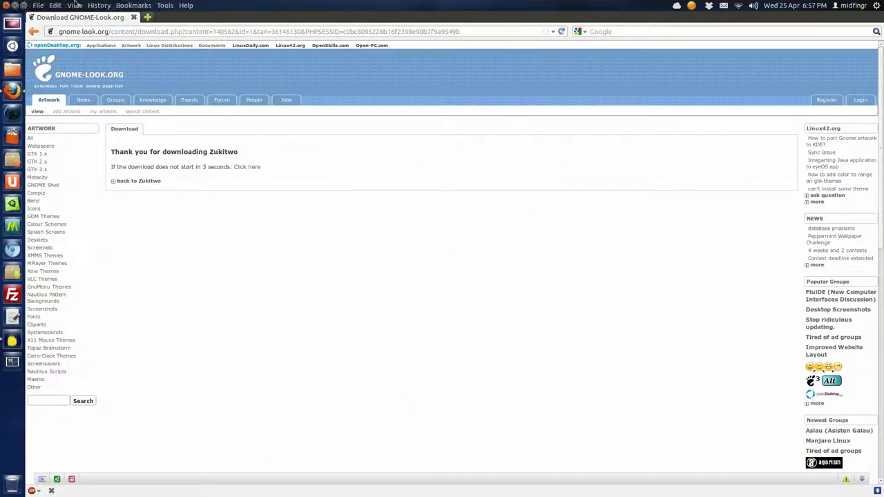
{"action": "left_click", "coordinate": [6, 5]}
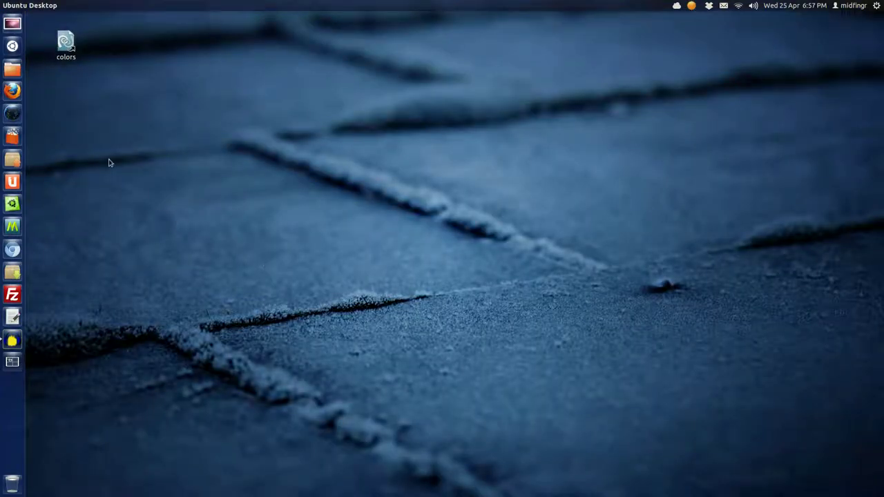
Step: Open 140562-Zukitwo.zip from the Downloads folder in Archive Manager
{"action": "left_click", "coordinate": [18, 71]}
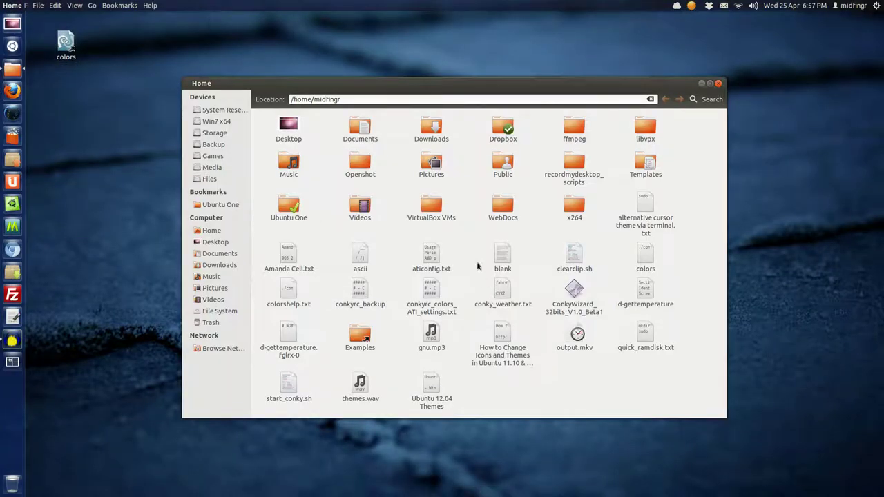
{"action": "double_click", "coordinate": [436, 134]}
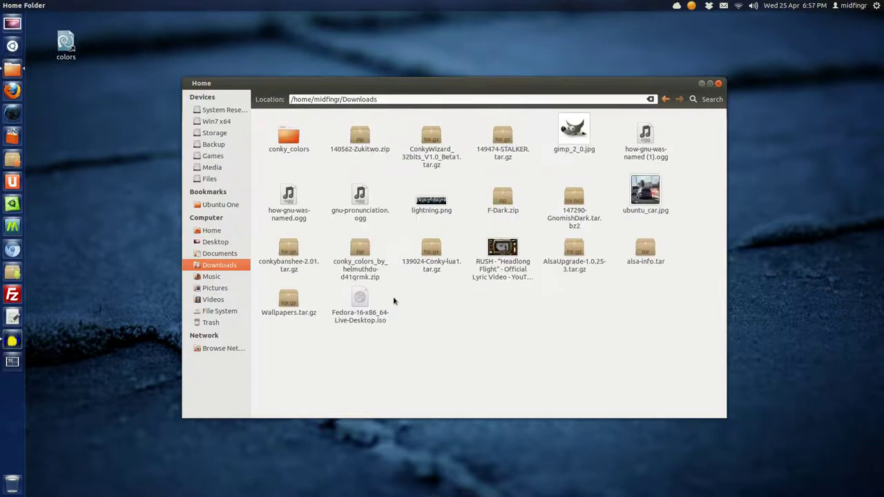
{"action": "double_click", "coordinate": [360, 138]}
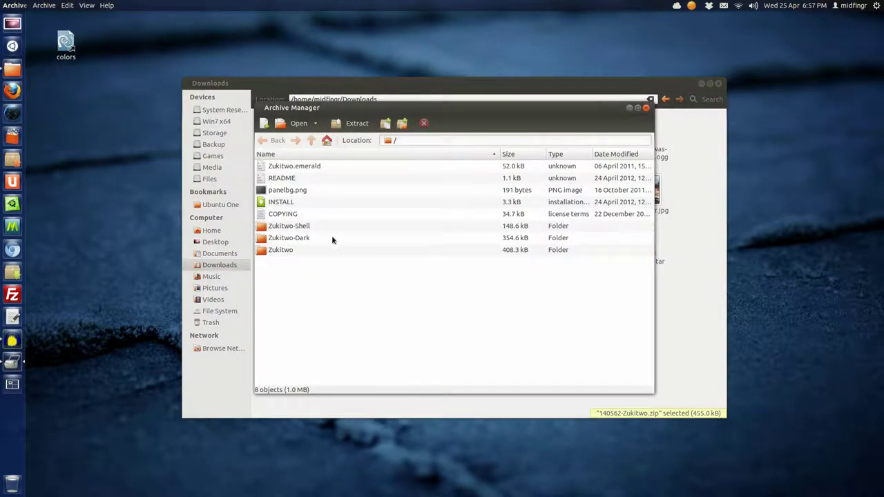
Step: Read the INSTALL file in the Zukitwo archive for the folders where the theme can be unzipped, and close it
{"action": "double_click", "coordinate": [291, 207]}
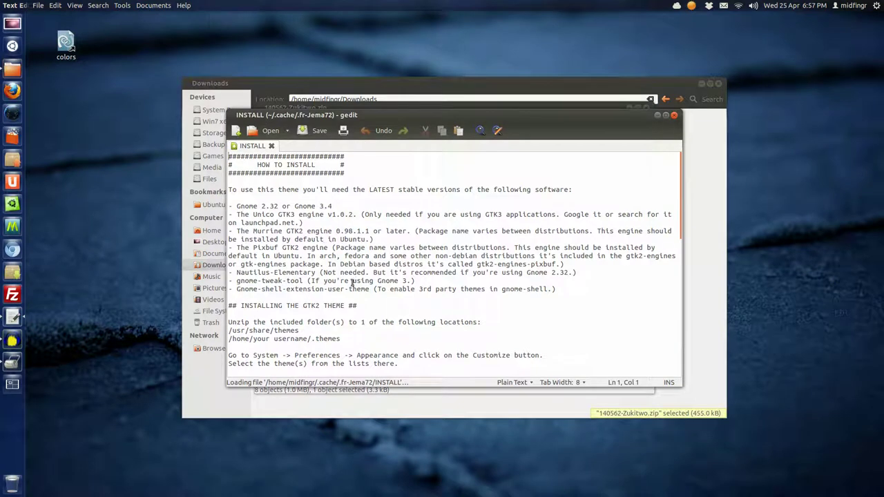
{"action": "left_click", "coordinate": [356, 337]}
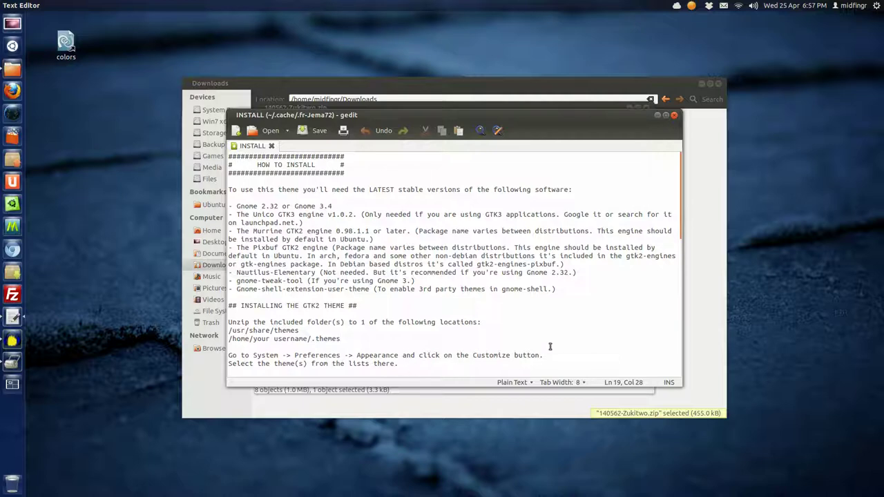
{"action": "left_click", "coordinate": [674, 118]}
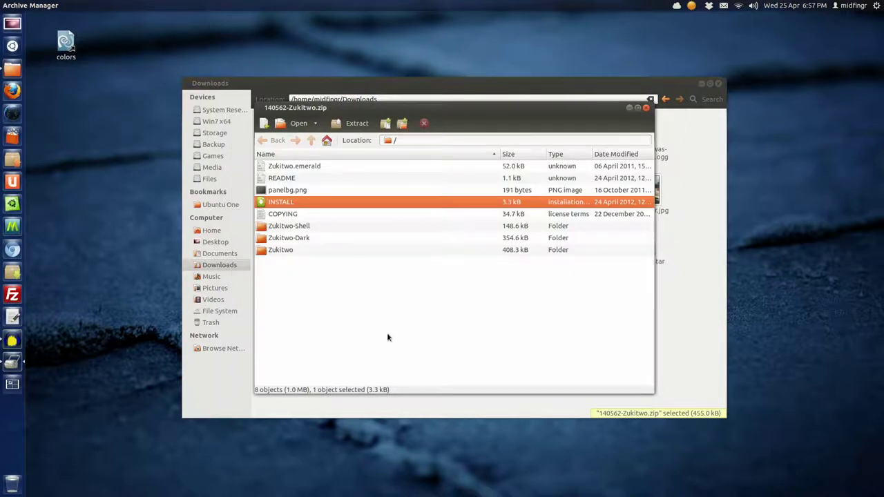
Step: Put the archive window aside and go up from the Downloads folder to the home folder
{"action": "left_click", "coordinate": [649, 109]}
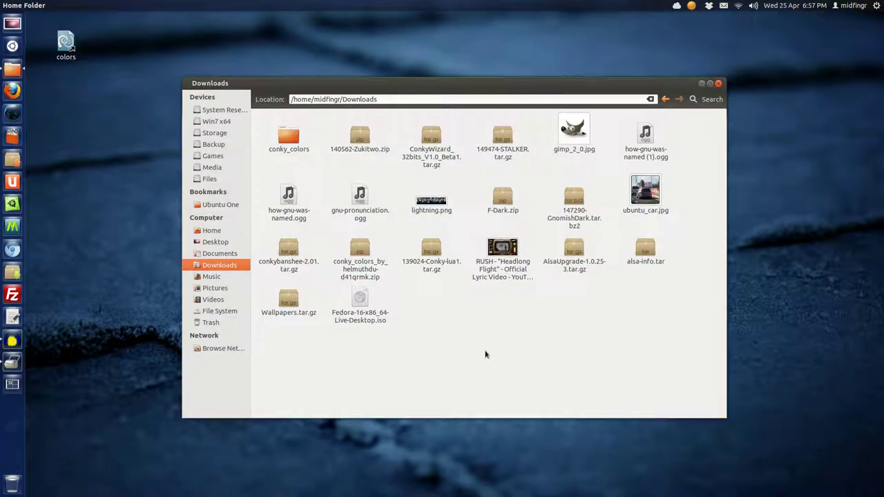
{"action": "key", "text": "super"}
{"action": "key", "text": "Down"}
{"action": "key", "text": "alt+Up"}
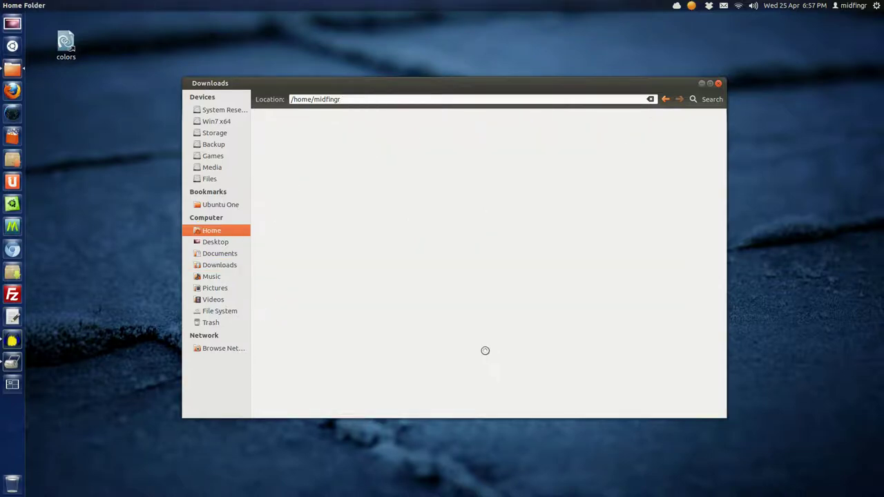
{"action": "left_click", "coordinate": [387, 100]}
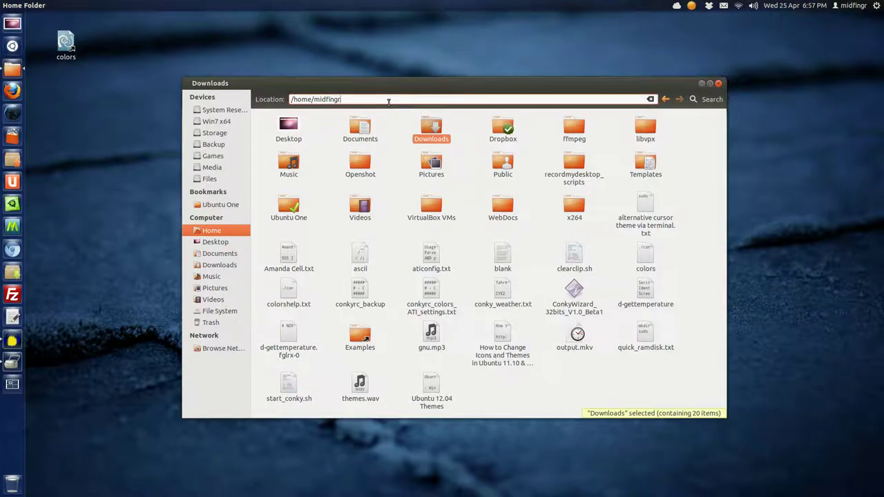
{"action": "left_click", "coordinate": [575, 375]}
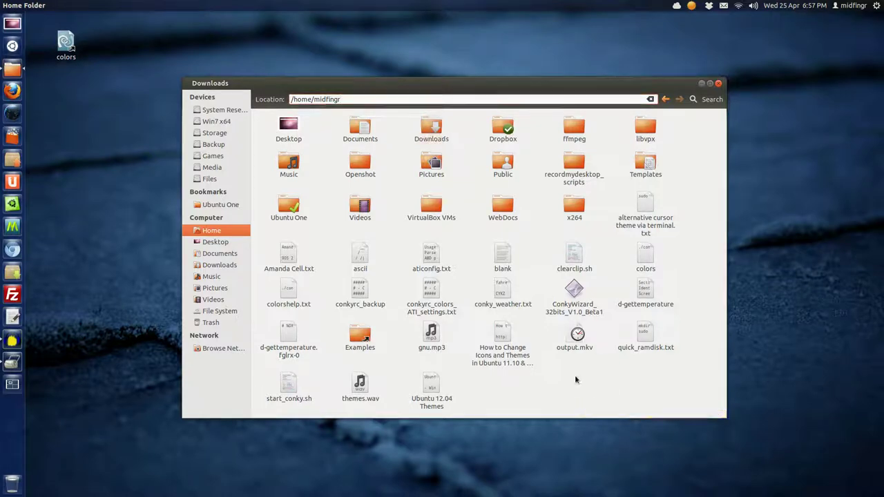
Step: Show the hidden files in the home folder and open the .themes folder
{"action": "key", "text": "ctrl+h"}
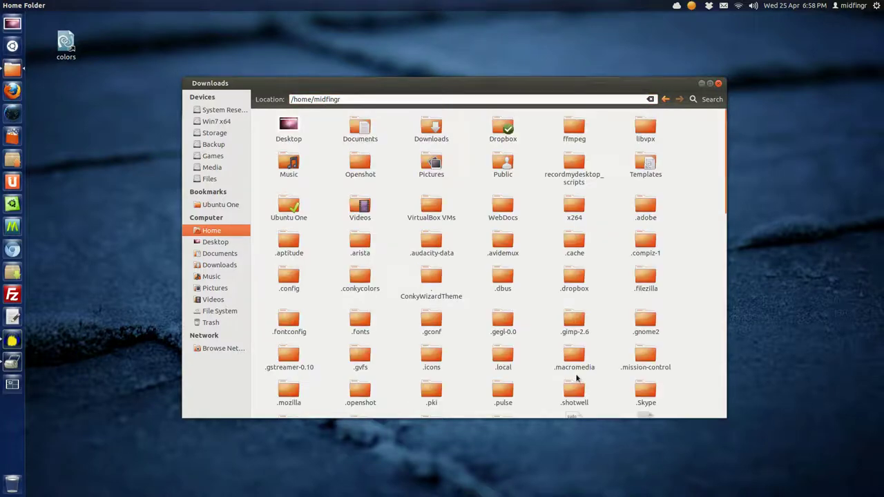
{"action": "type", "text": ".them"}
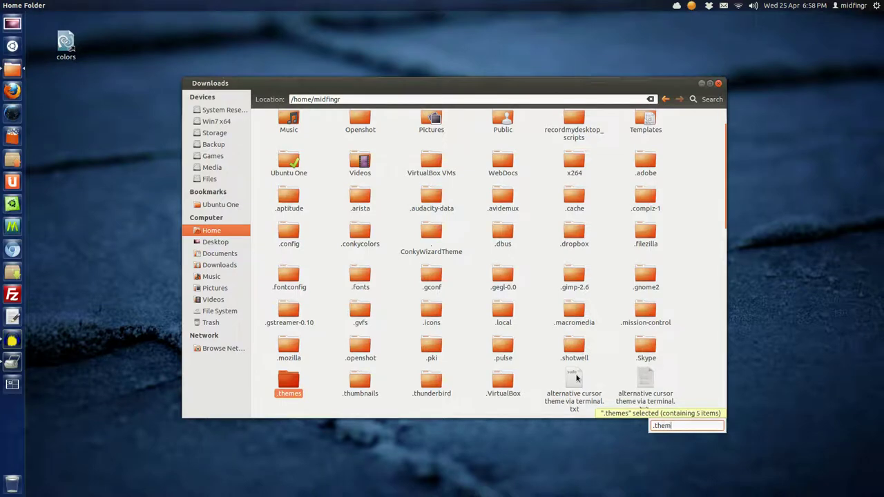
{"action": "double_click", "coordinate": [297, 387]}
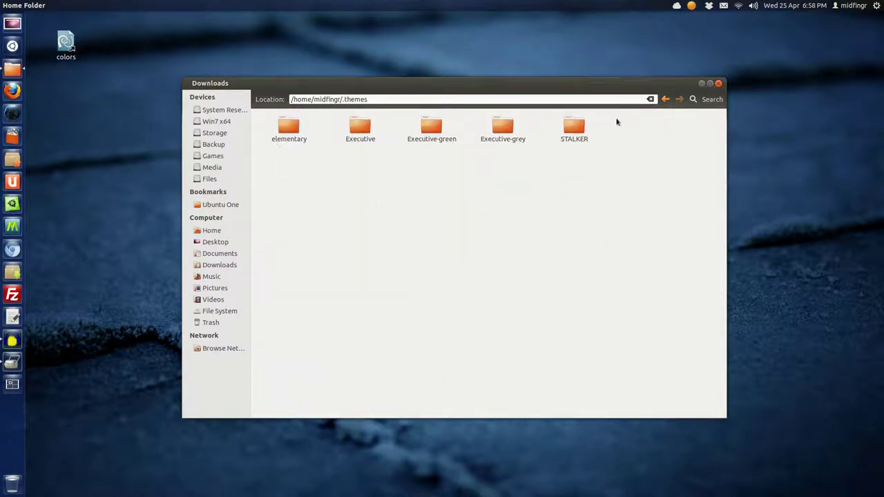
Step: Extract the entire contents of 140562-Zukitwo.zip into the .themes folder and close the archive
{"action": "left_click", "coordinate": [13, 362]}
{"action": "left_click", "coordinate": [406, 364]}
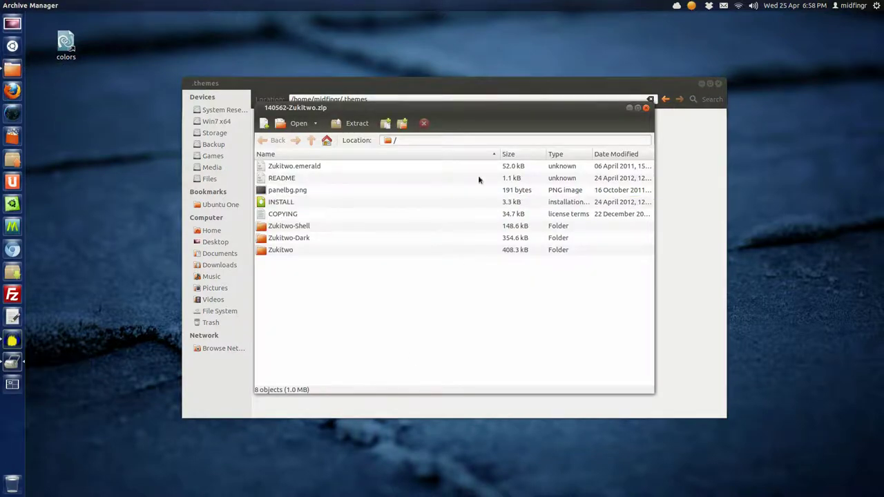
{"action": "left_click_drag", "start_coordinate": [452, 114], "coordinate": [772, 117]}
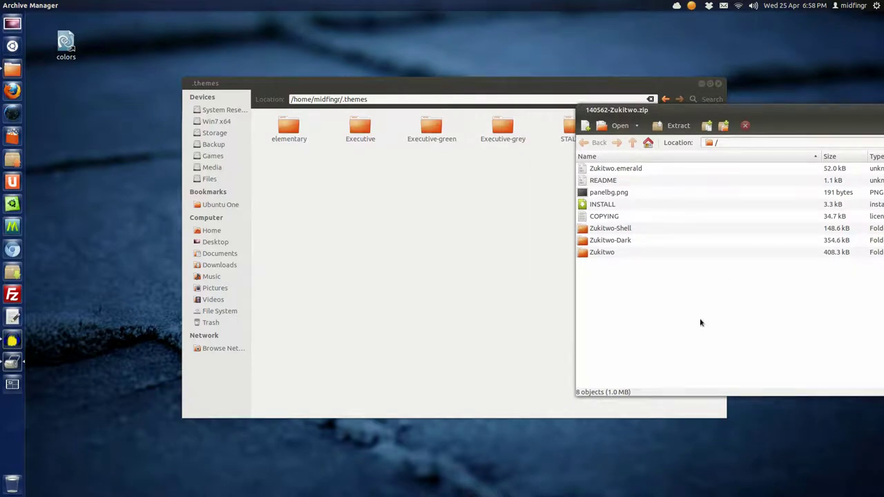
{"action": "key", "text": "ctrl+a"}
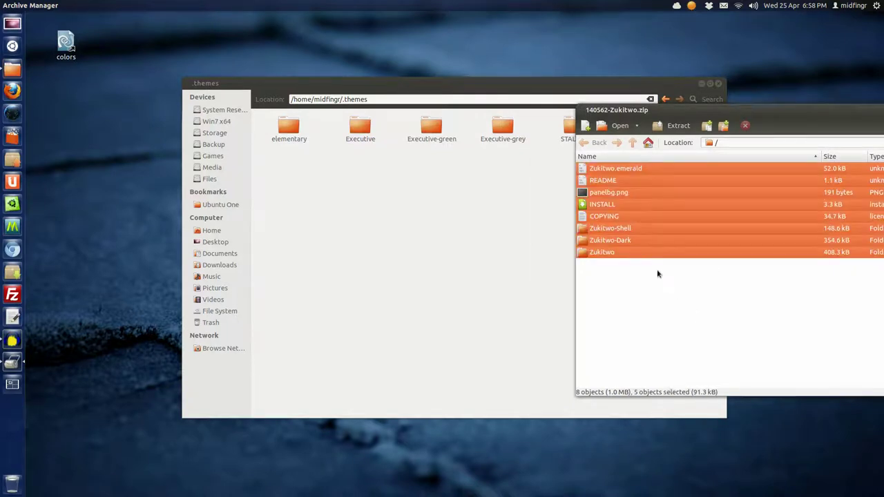
{"action": "left_click_drag", "start_coordinate": [613, 252], "coordinate": [328, 263]}
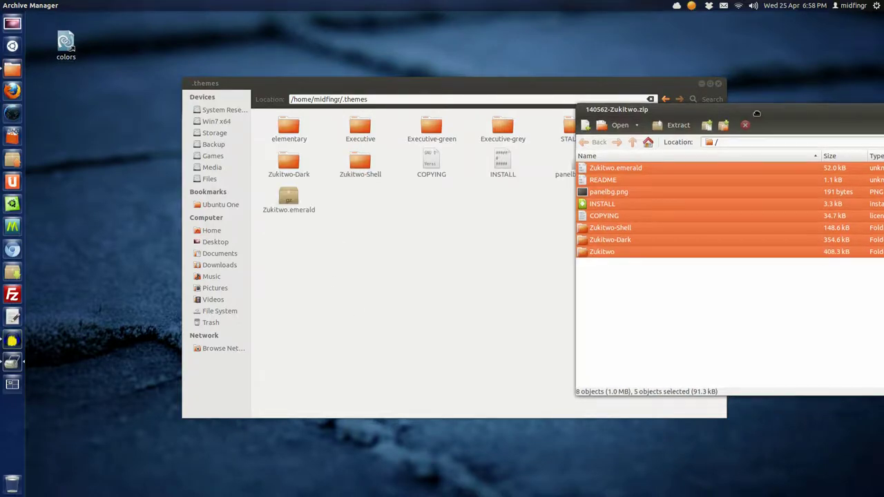
{"action": "left_click_drag", "start_coordinate": [757, 113], "coordinate": [413, 184]}
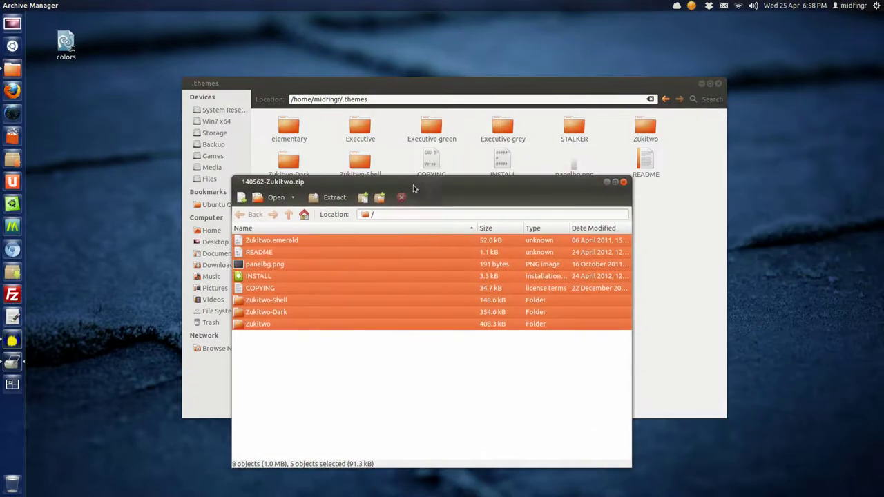
{"action": "left_click", "coordinate": [623, 183]}
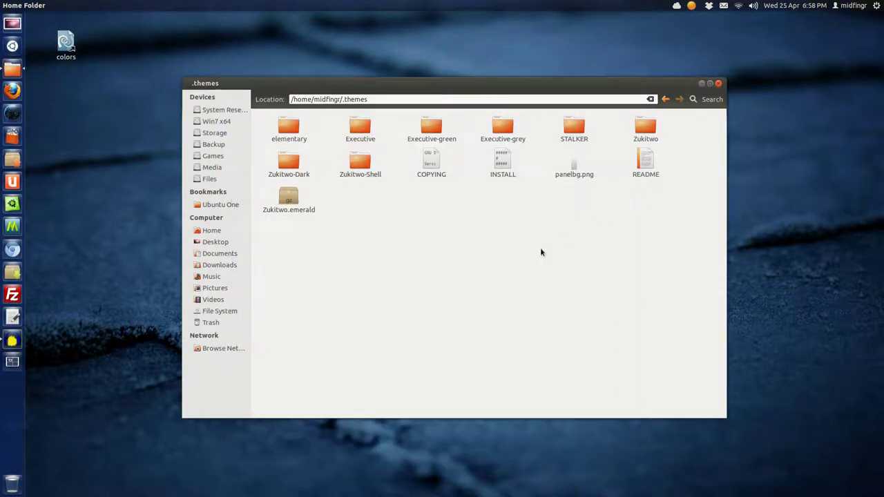
Step: Look over the loose files extracted into .themes, such as INSTALL and panelbg.png, and close the folder window
{"action": "left_click", "coordinate": [502, 172]}
{"action": "left_click", "coordinate": [572, 169]}
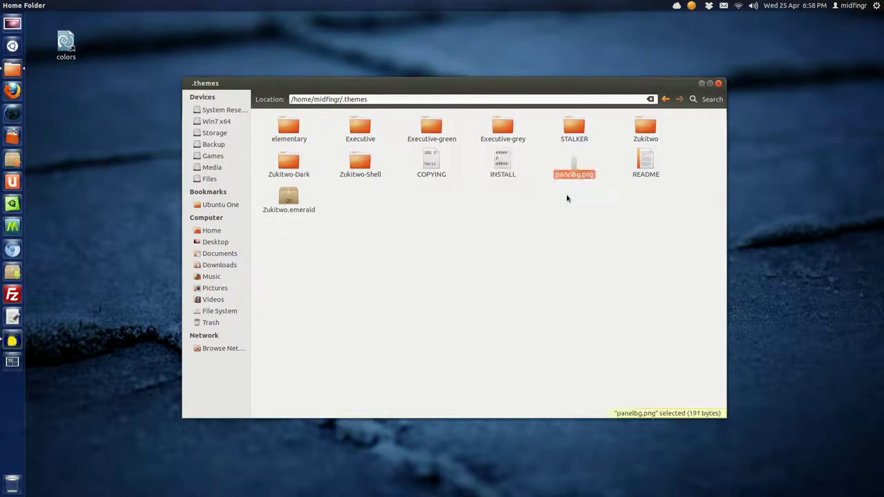
{"action": "left_click", "coordinate": [578, 208]}
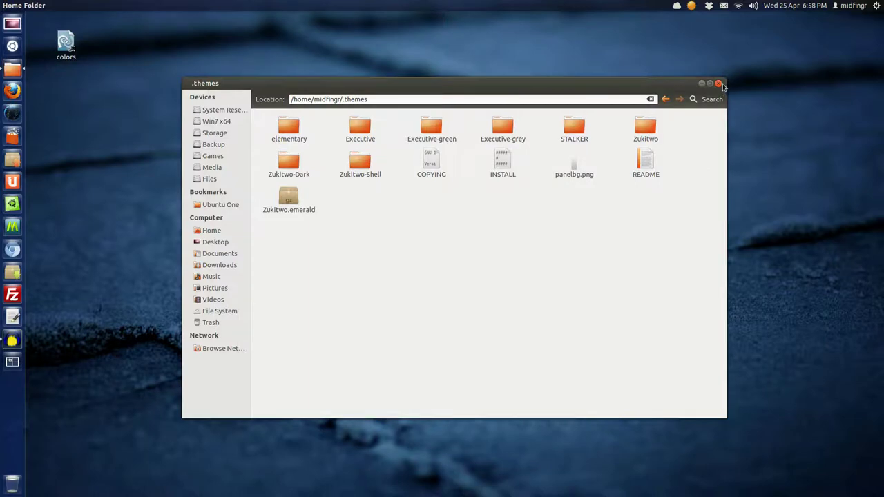
{"action": "left_click", "coordinate": [719, 84]}
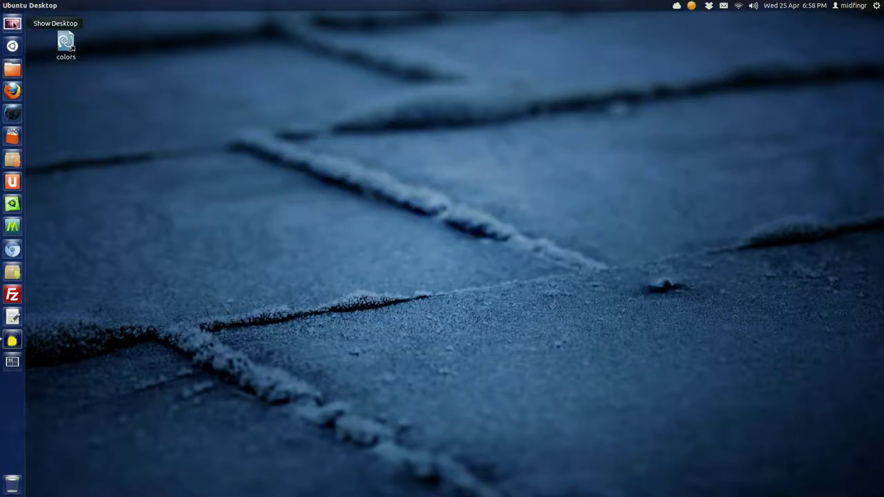
Step: Launch Advanced Settings, show its Theme settings and move the window toward the upper part of the desktop
{"action": "left_click", "coordinate": [12, 45]}
{"action": "left_click", "coordinate": [146, 80]}
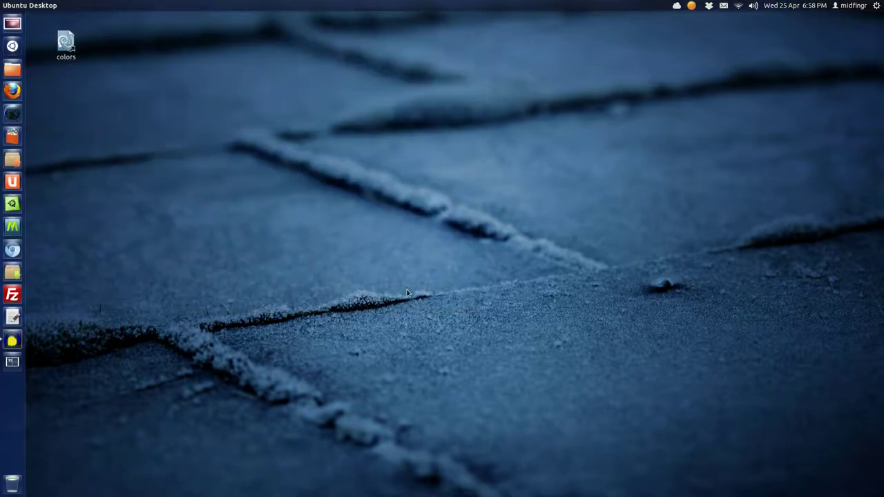
{"action": "left_click", "coordinate": [339, 216]}
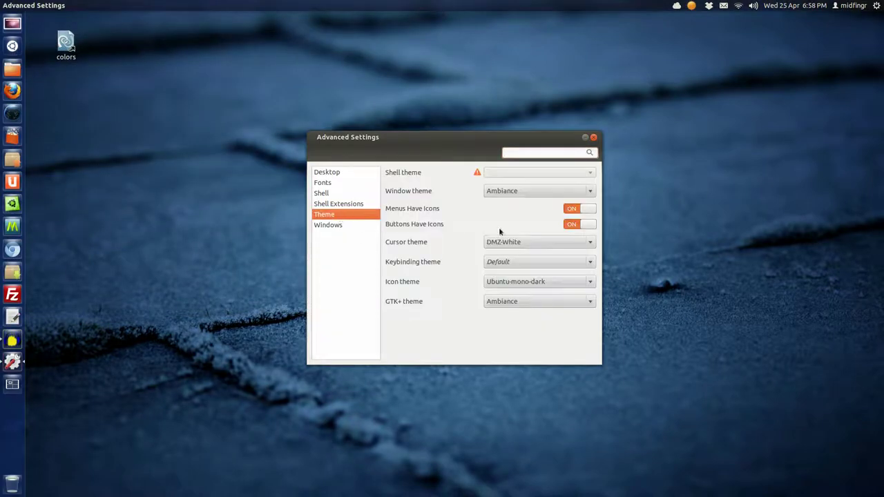
{"action": "left_click_drag", "start_coordinate": [471, 145], "coordinate": [406, 68]}
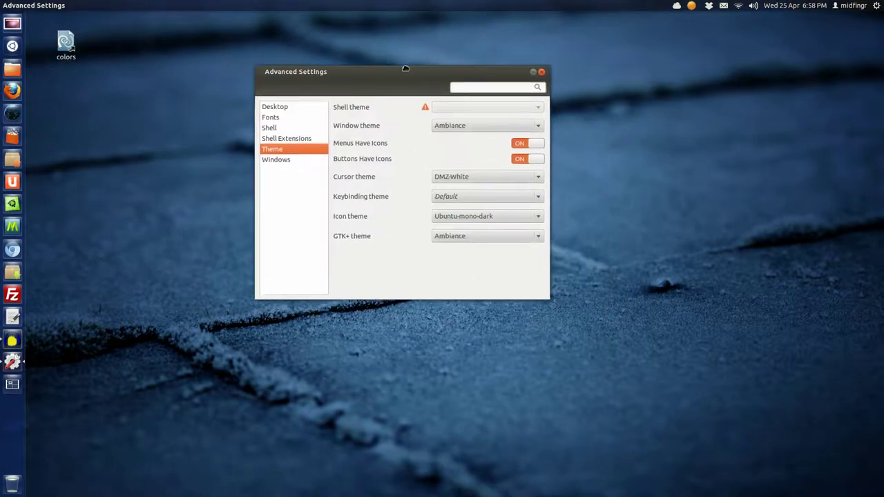
Step: Set both the window theme and the GTK+ theme to Zukitwo-Dark
{"action": "left_click", "coordinate": [467, 130]}
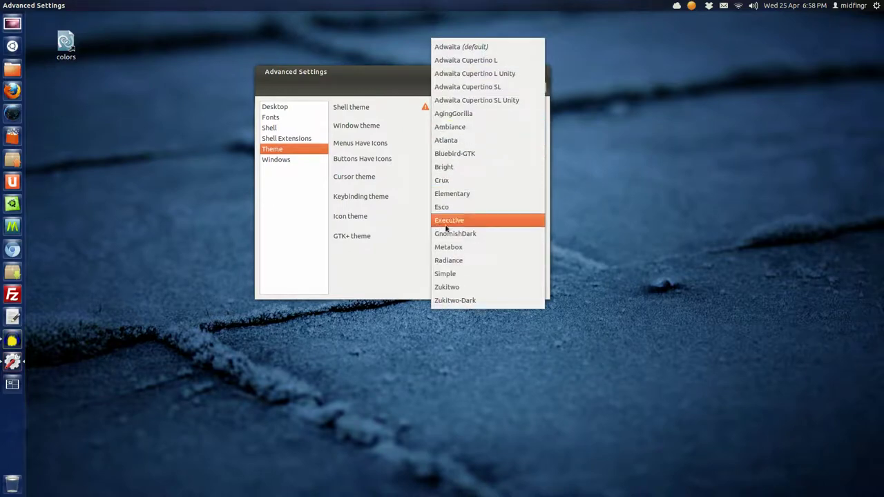
{"action": "left_click", "coordinate": [481, 302]}
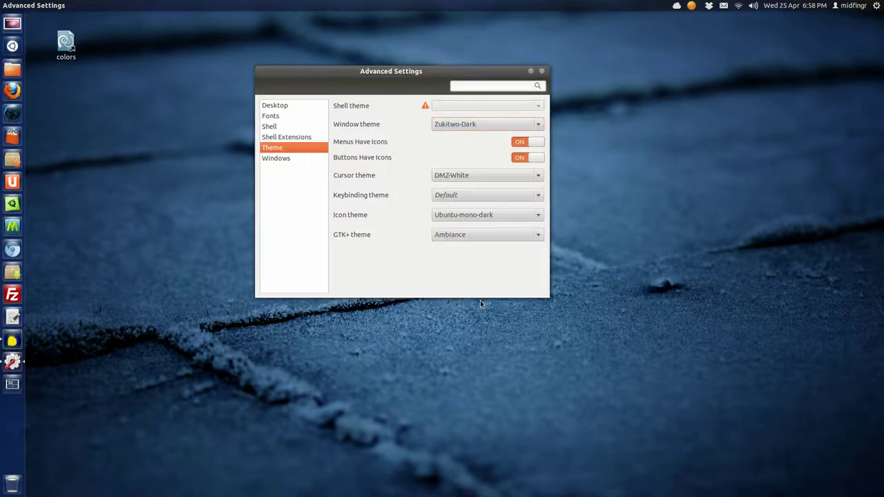
{"action": "left_click", "coordinate": [473, 240]}
{"action": "left_click", "coordinate": [478, 384]}
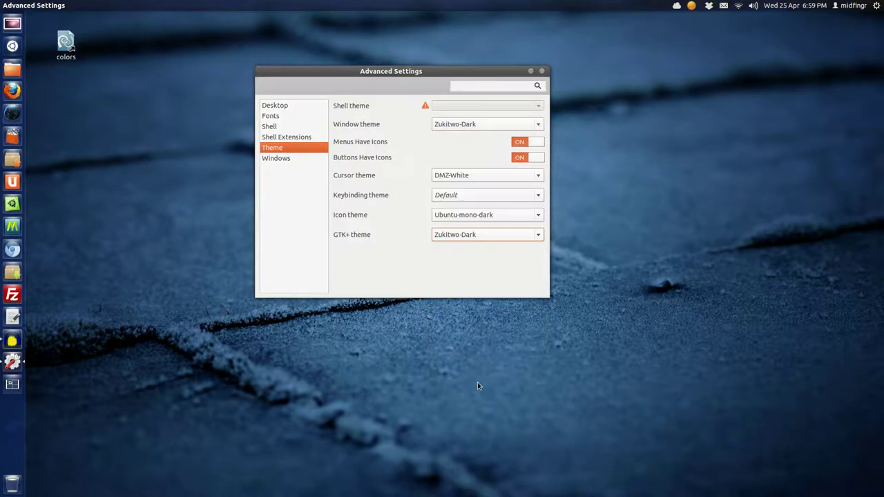
Step: Try Zukitwo as the GTK+ theme and switch back to Zukitwo-Dark
{"action": "left_click", "coordinate": [478, 235]}
{"action": "left_click", "coordinate": [477, 234]}
{"action": "left_click", "coordinate": [477, 235]}
{"action": "left_click", "coordinate": [477, 221]}
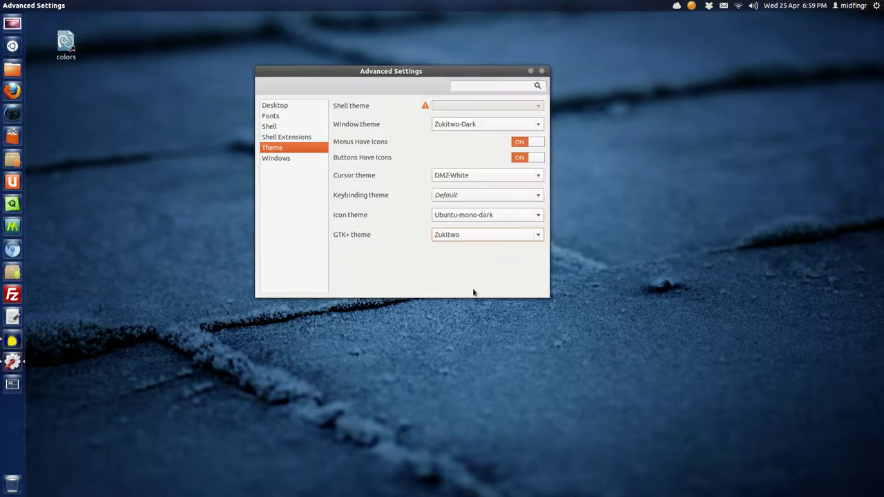
{"action": "left_click", "coordinate": [464, 238]}
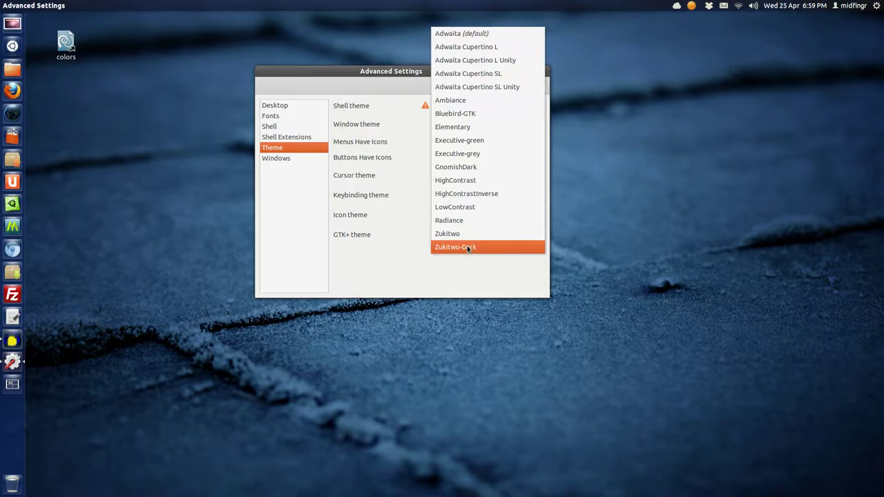
{"action": "left_click", "coordinate": [473, 245]}
Step: Set the icon theme to F-Dark
{"action": "left_click", "coordinate": [470, 217]}
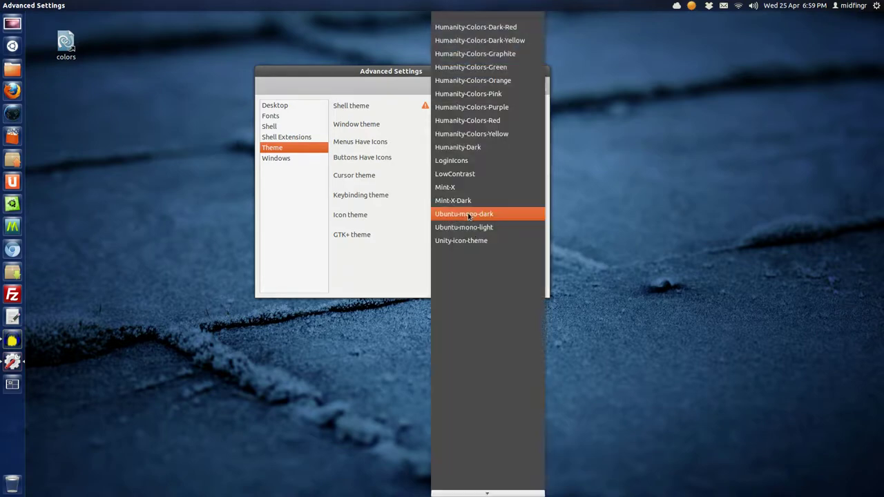
{"action": "scroll", "coordinate": [482, 247], "scroll_direction": "up", "scroll_amount": 5}
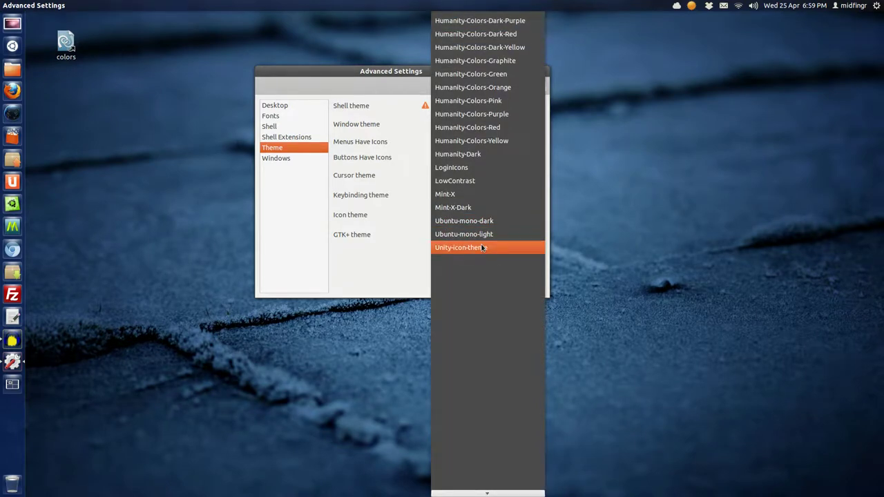
{"action": "scroll", "coordinate": [483, 247], "scroll_direction": "up", "scroll_amount": 5}
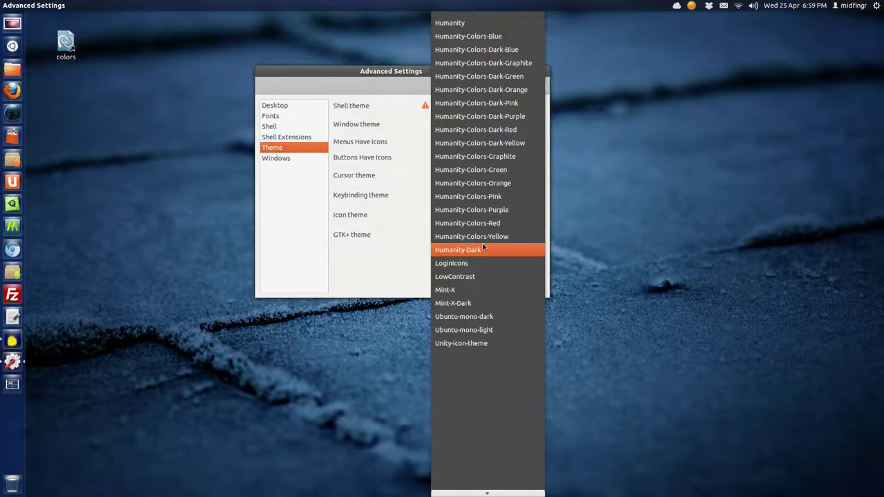
{"action": "scroll", "coordinate": [487, 245], "scroll_direction": "up", "scroll_amount": 2}
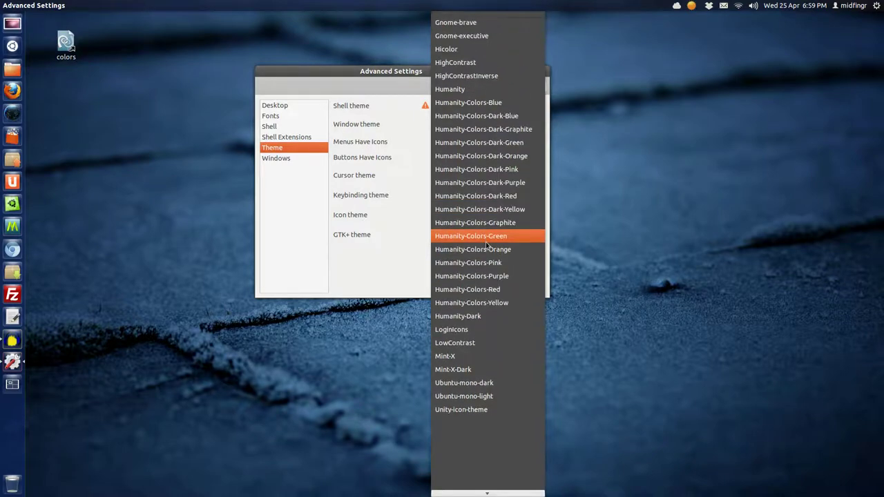
{"action": "scroll", "coordinate": [487, 246], "scroll_direction": "up", "scroll_amount": 8}
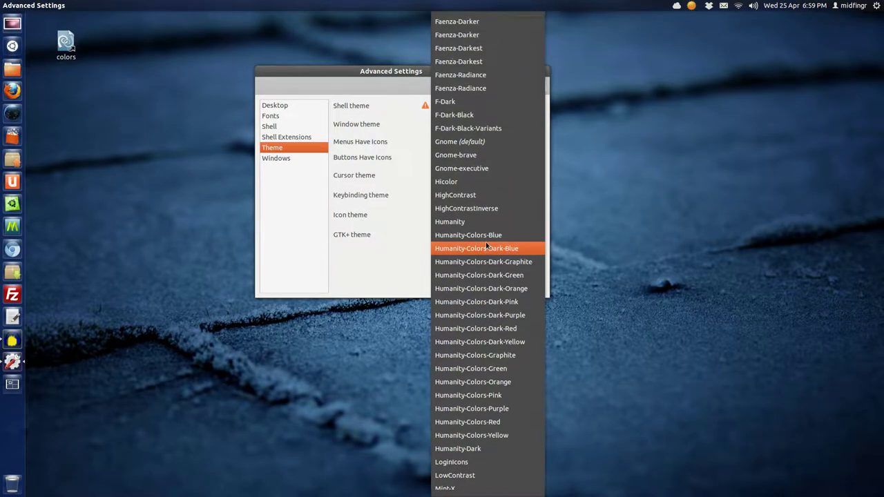
{"action": "left_click", "coordinate": [473, 101]}
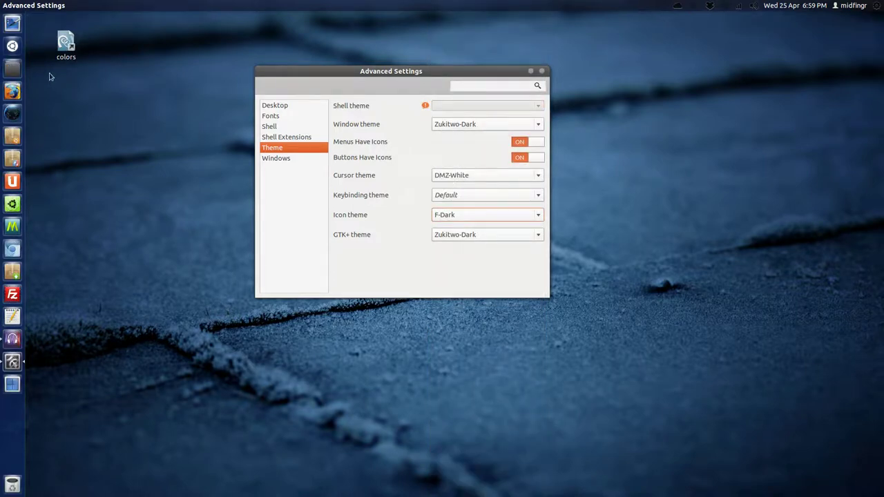
Step: Check the new theme and icons in the home folder, and close both that window and Advanced Settings
{"action": "left_click", "coordinate": [20, 71]}
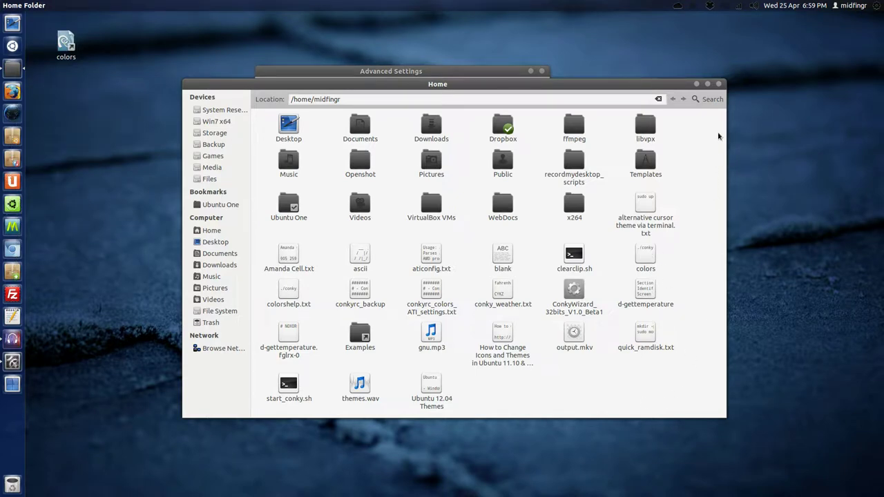
{"action": "left_click", "coordinate": [719, 84]}
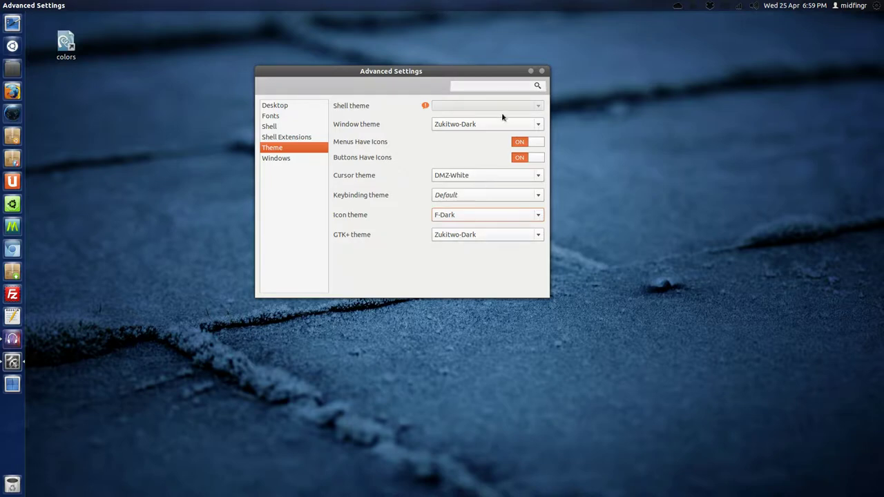
{"action": "left_click", "coordinate": [543, 71]}
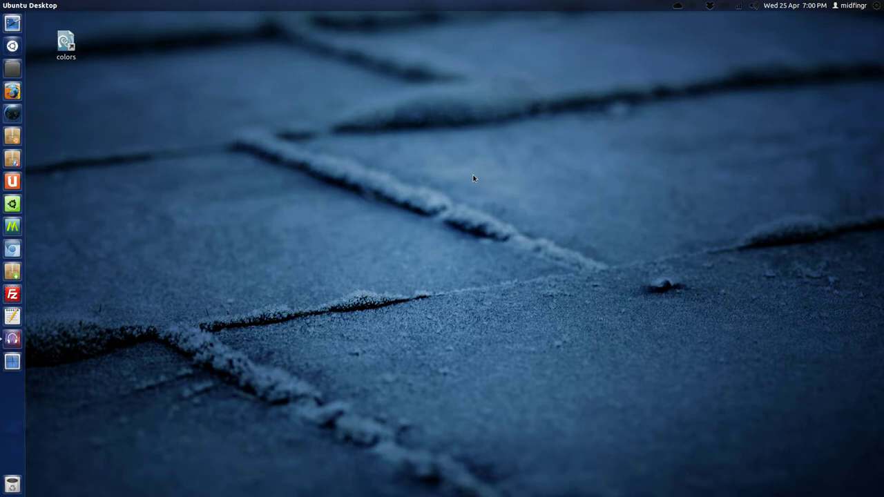
{"action": "key", "text": "F12"}
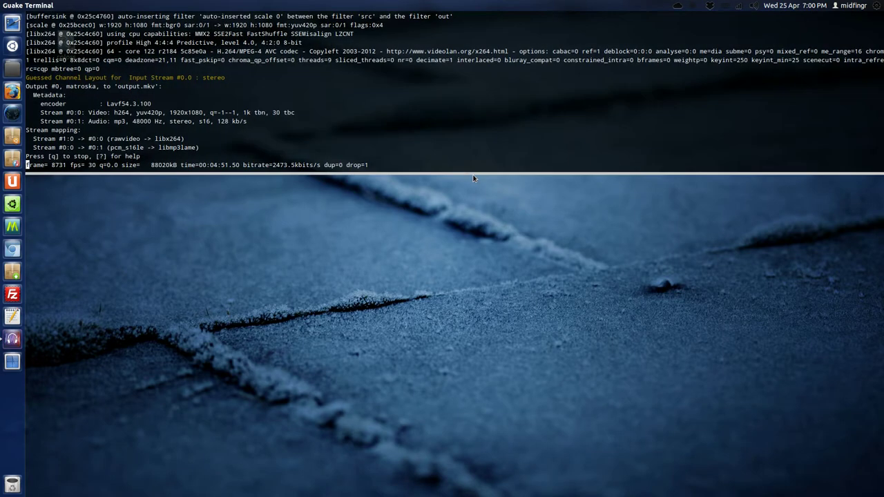